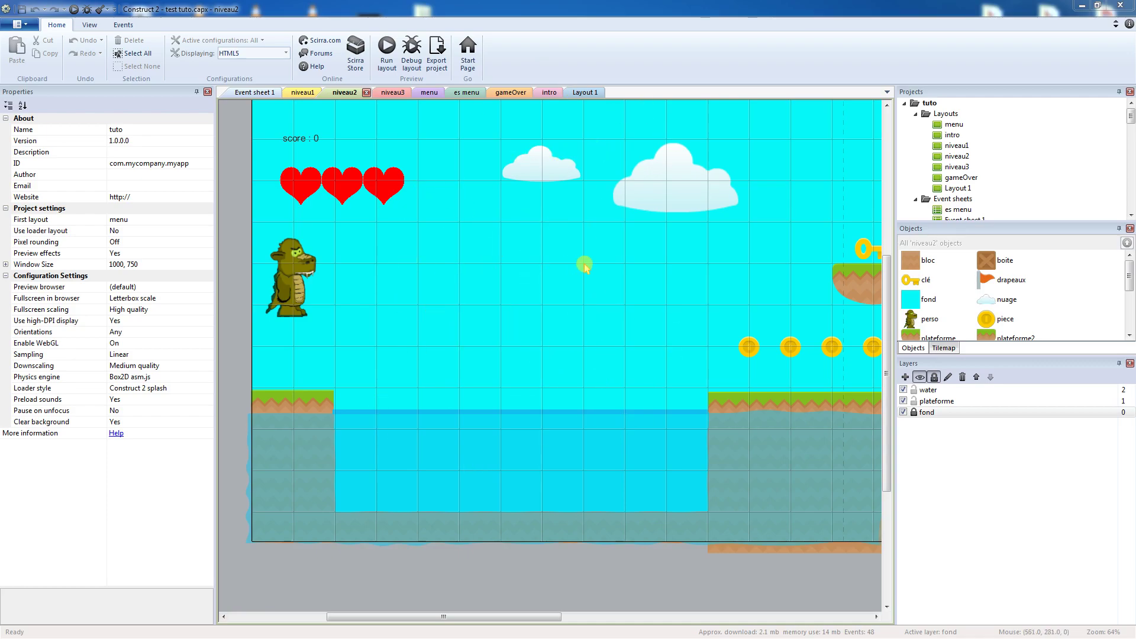
- Examine the object plugins available for insertion into the niveau2 layout, without inserting any
{"action": "right_click", "coordinate": [504, 333]}
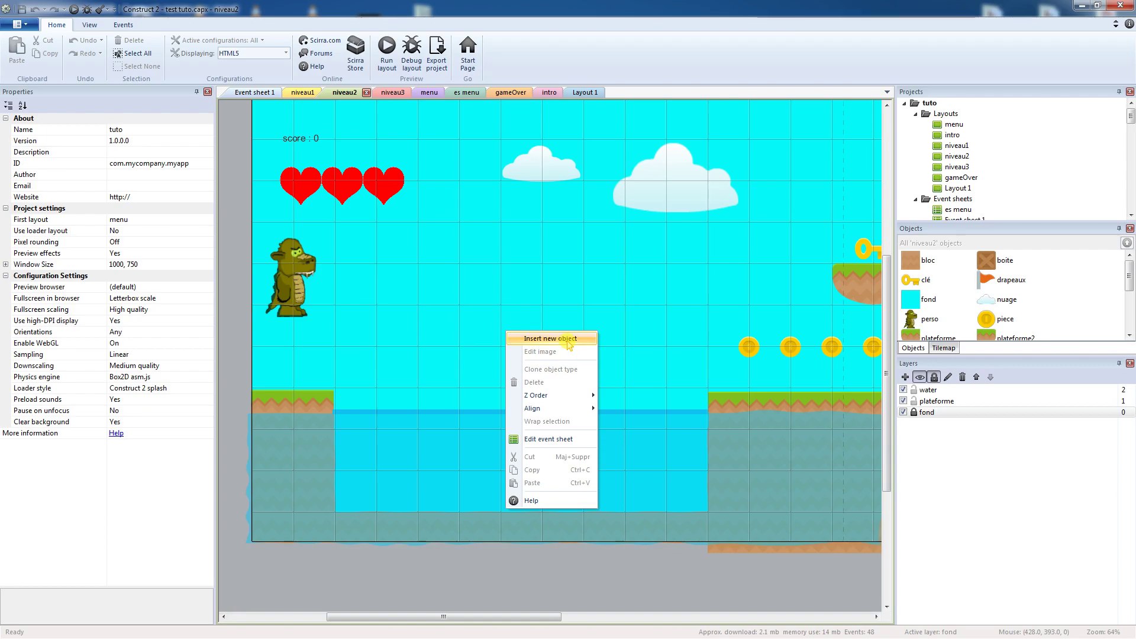
{"action": "left_click", "coordinate": [596, 340]}
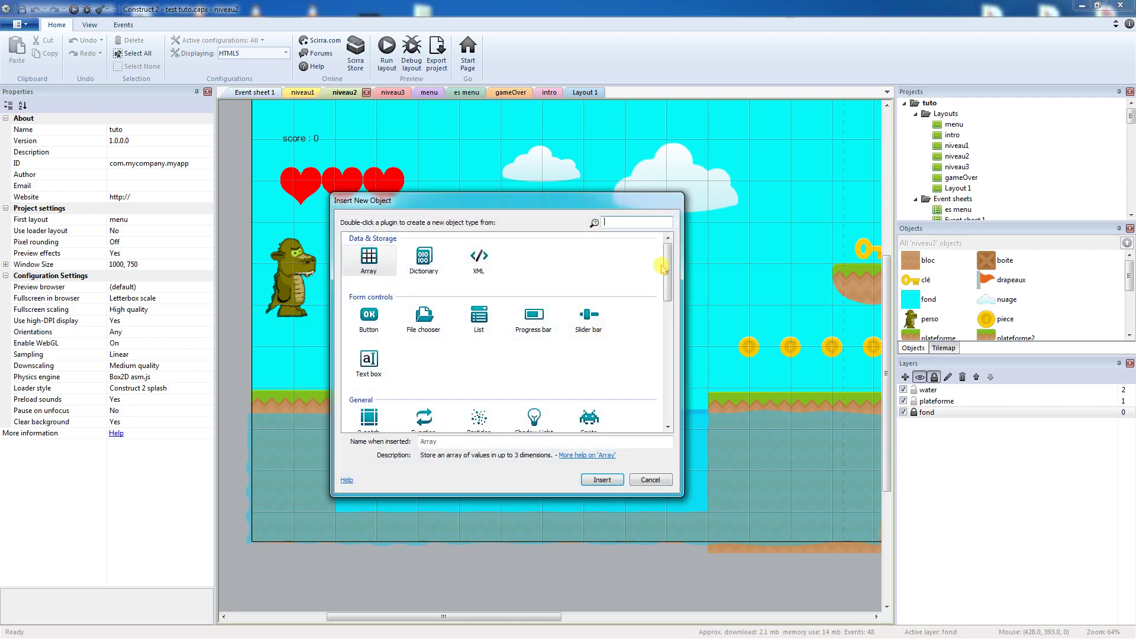
{"action": "left_click_drag", "start_coordinate": [667, 269], "coordinate": [672, 241]}
{"action": "mouse_move", "coordinate": [667, 276]}
{"action": "left_mouse_down"}
{"action": "mouse_move", "coordinate": [659, 320]}
{"action": "mouse_move", "coordinate": [661, 271]}
{"action": "left_mouse_up"}
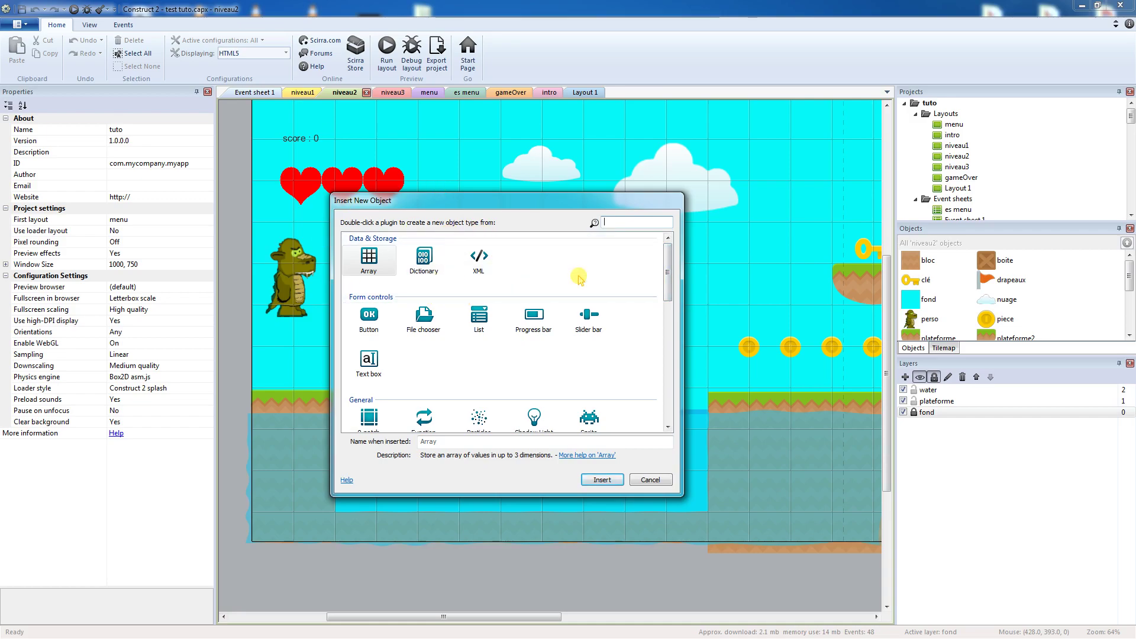
{"action": "left_click", "coordinate": [654, 480]}
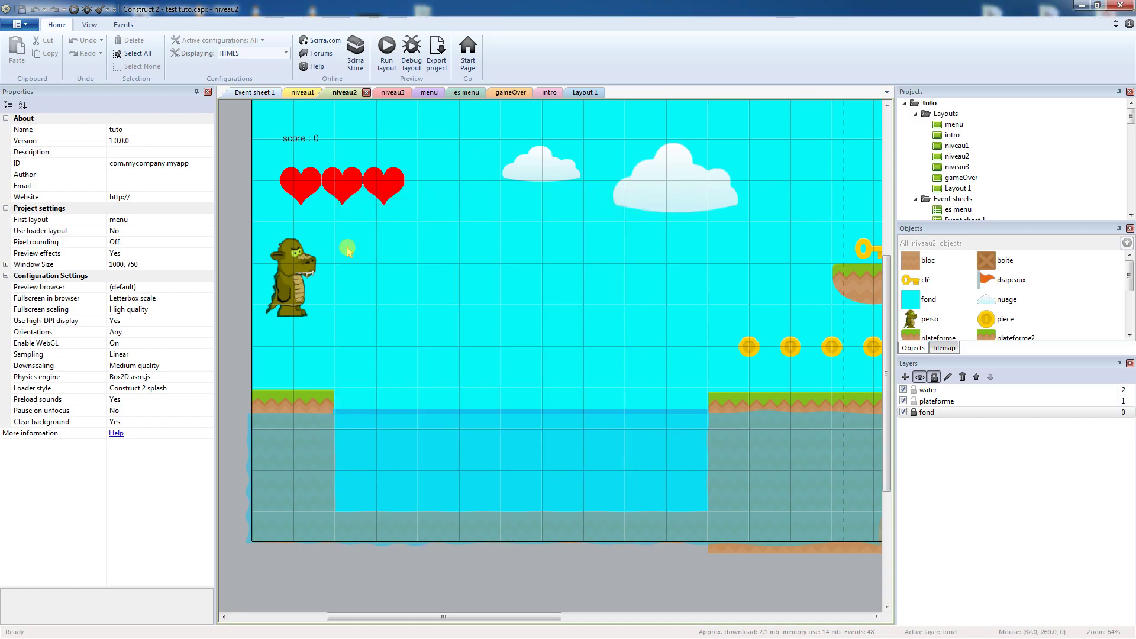
- Examine the perso sprite's assigned behaviors and the built-in behaviors that can be added to it, without adding any
{"action": "left_click", "coordinate": [305, 276]}
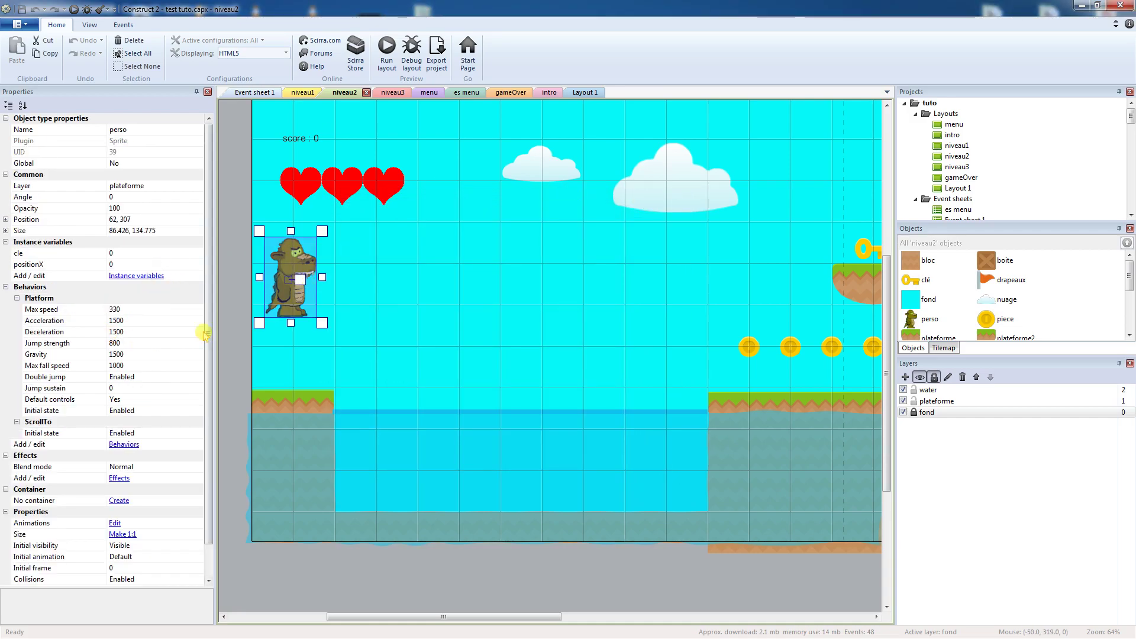
{"action": "left_click", "coordinate": [124, 444]}
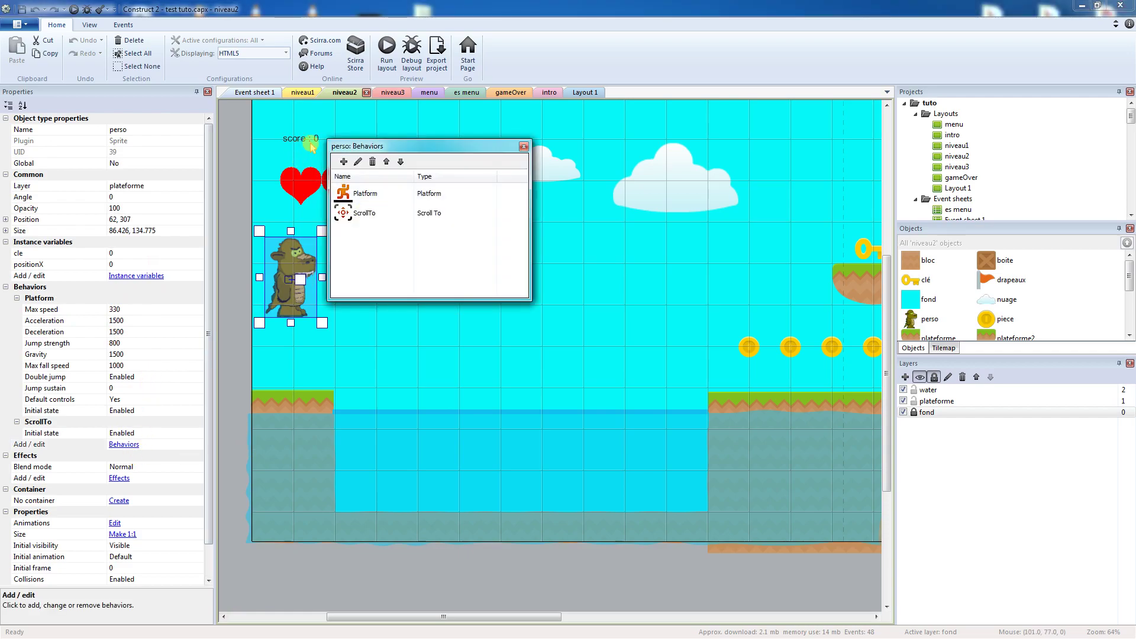
{"action": "left_click", "coordinate": [343, 162]}
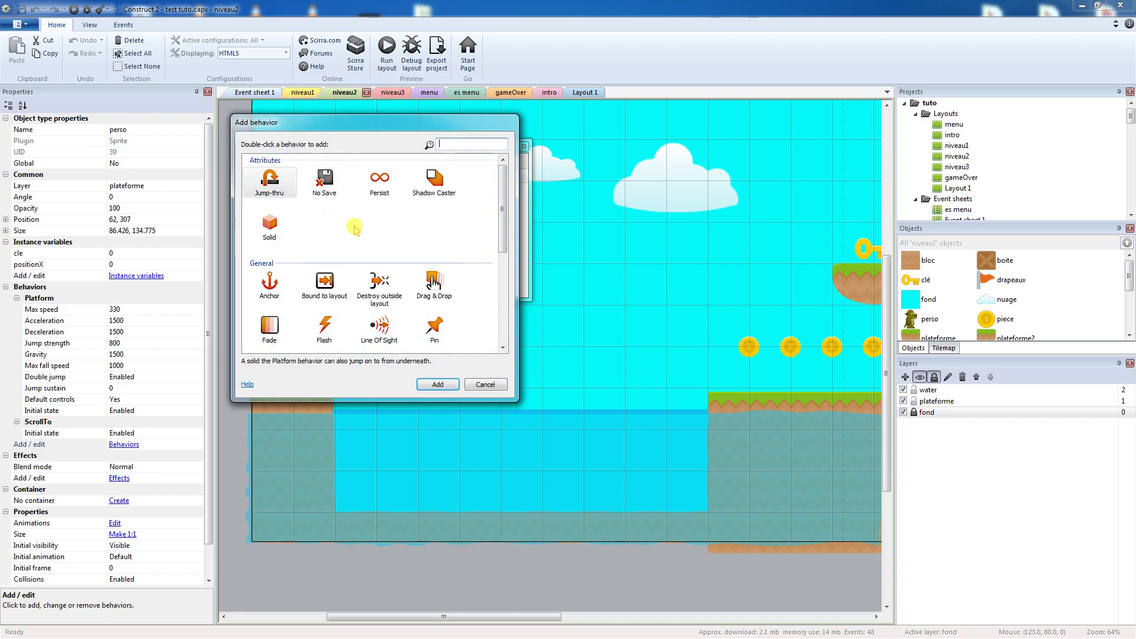
{"action": "mouse_move", "coordinate": [502, 238]}
{"action": "left_mouse_down"}
{"action": "mouse_move", "coordinate": [502, 296]}
{"action": "mouse_move", "coordinate": [499, 223]}
{"action": "left_mouse_up"}
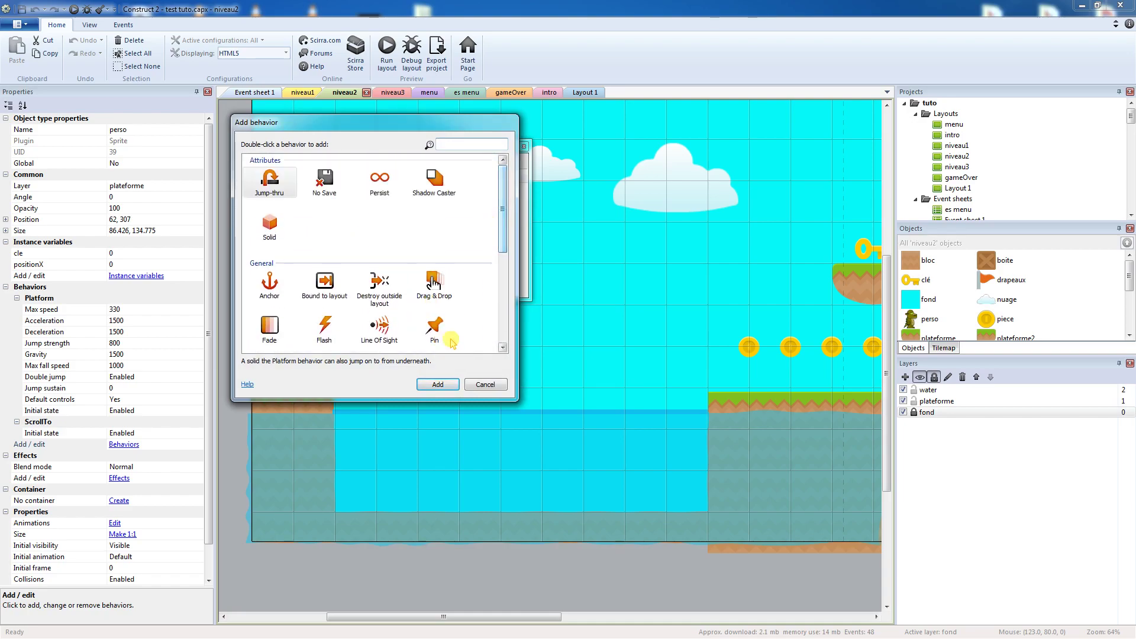
{"action": "left_click", "coordinate": [485, 384]}
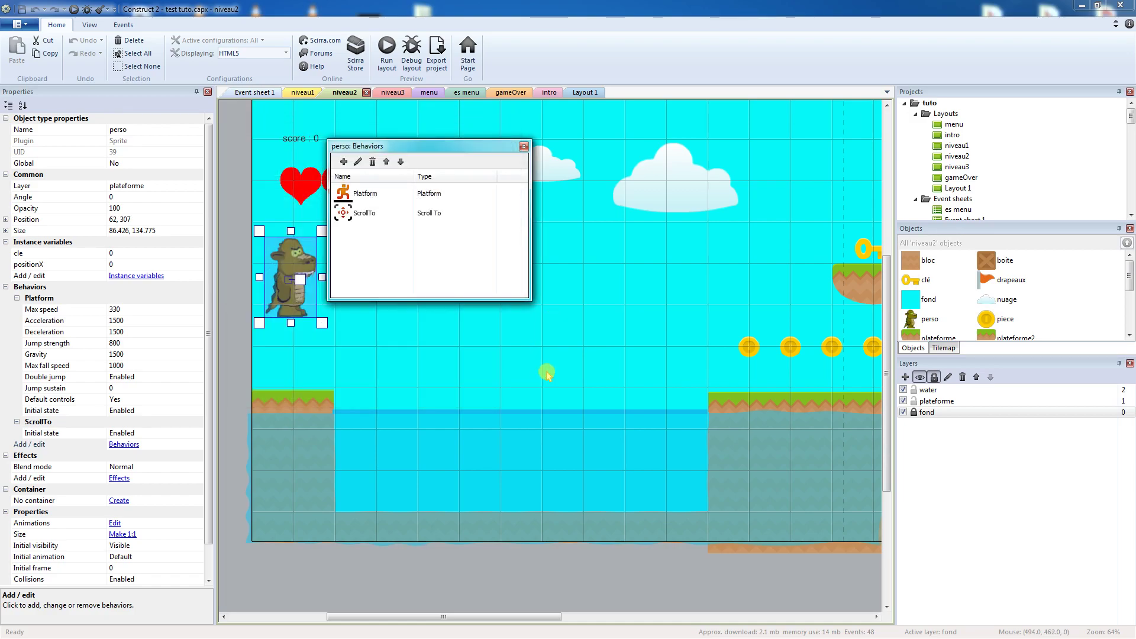
{"action": "left_click", "coordinate": [523, 147]}
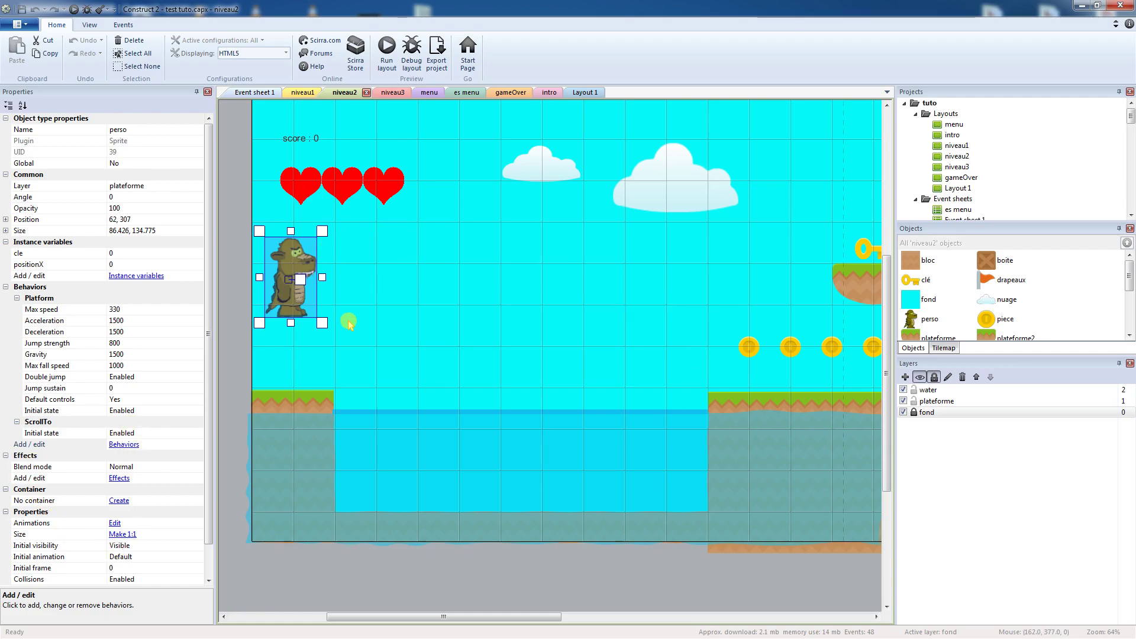
{"action": "right_click", "coordinate": [495, 289]}
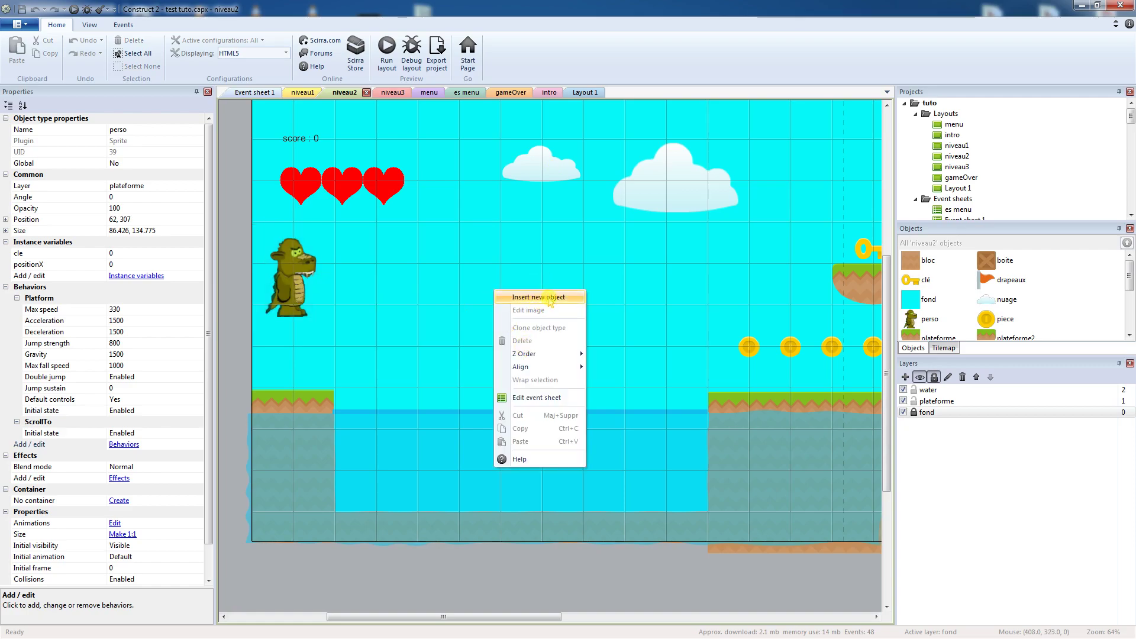
{"action": "left_click", "coordinate": [493, 250]}
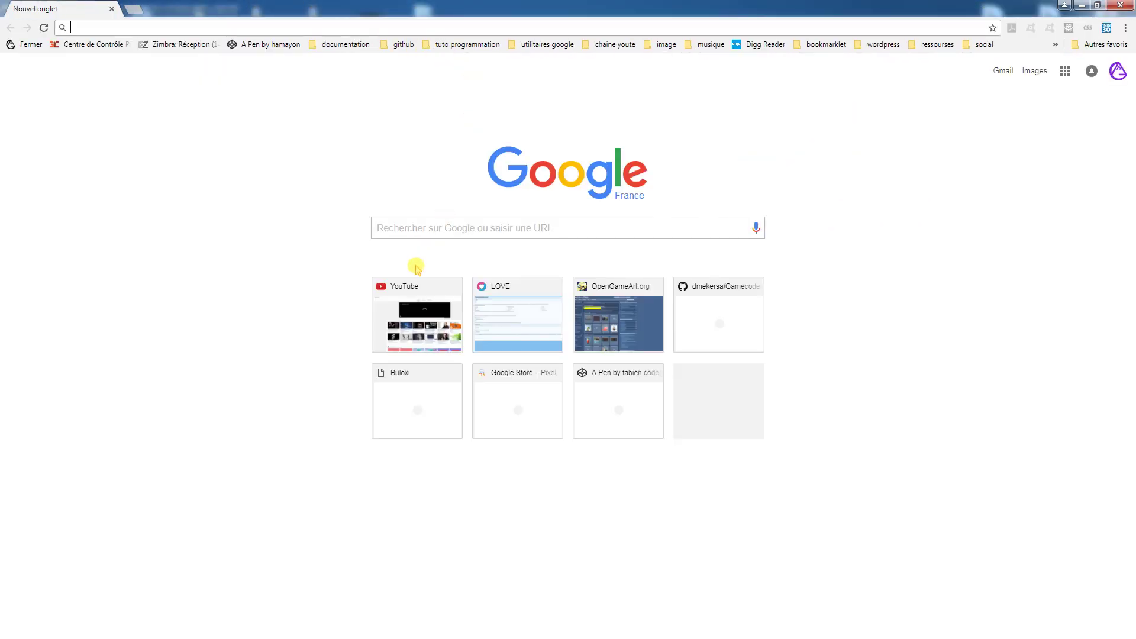
- Search the web in the browser for "plugin construct2" and open the Scirra forum topic "C2 Plugins and Behaviors List"
{"action": "left_click", "coordinate": [417, 229]}
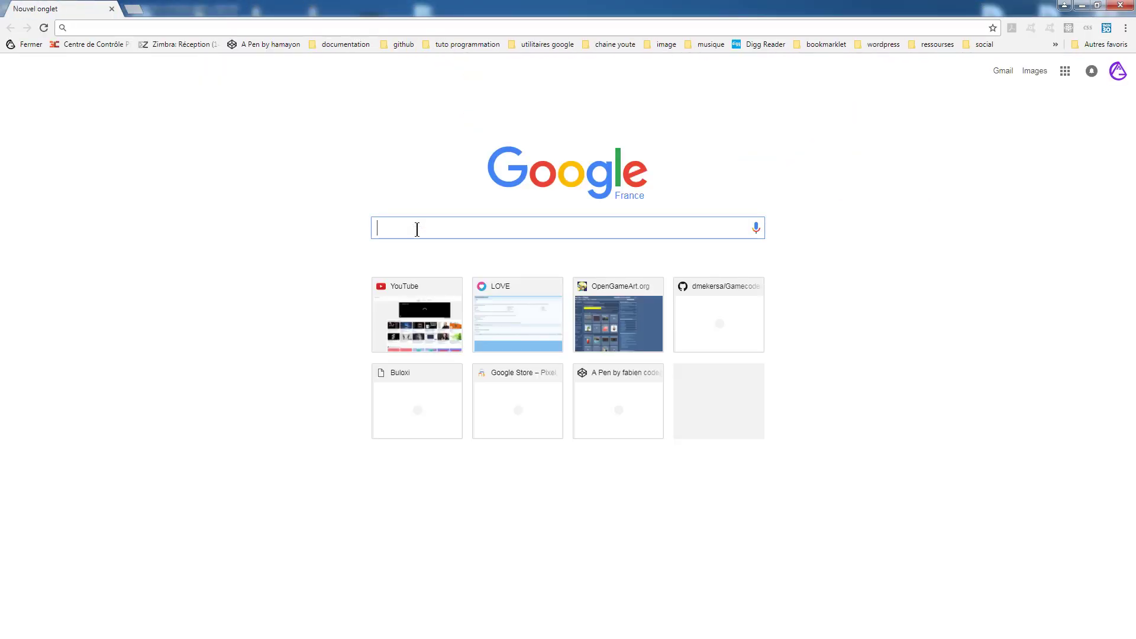
{"action": "type", "text": "plugin cons"}
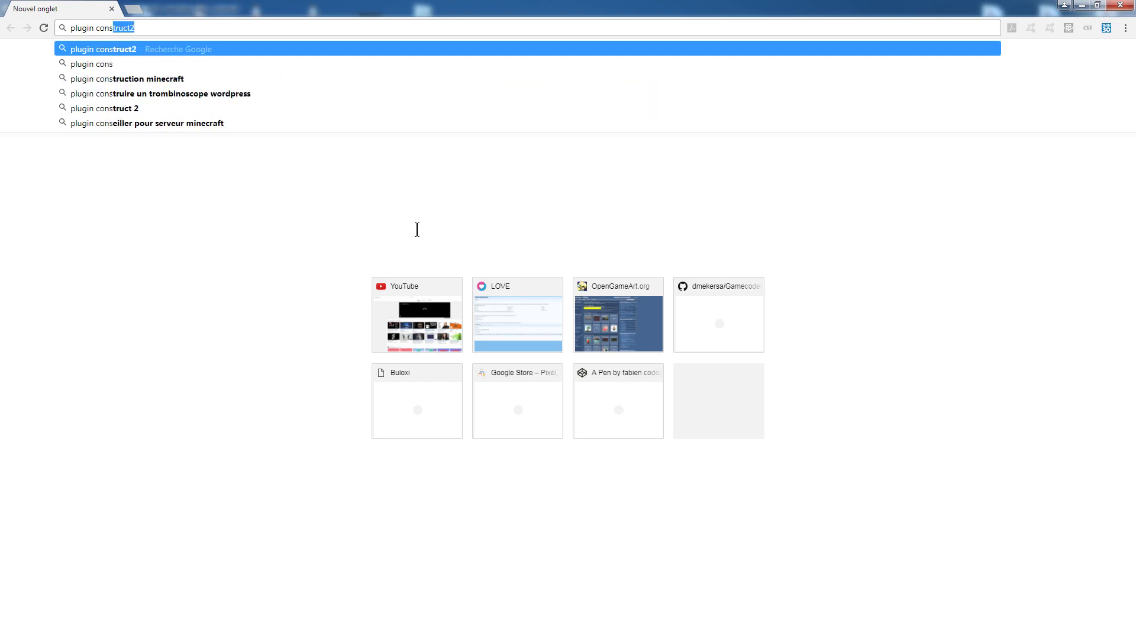
{"action": "type", "text": "truct"}
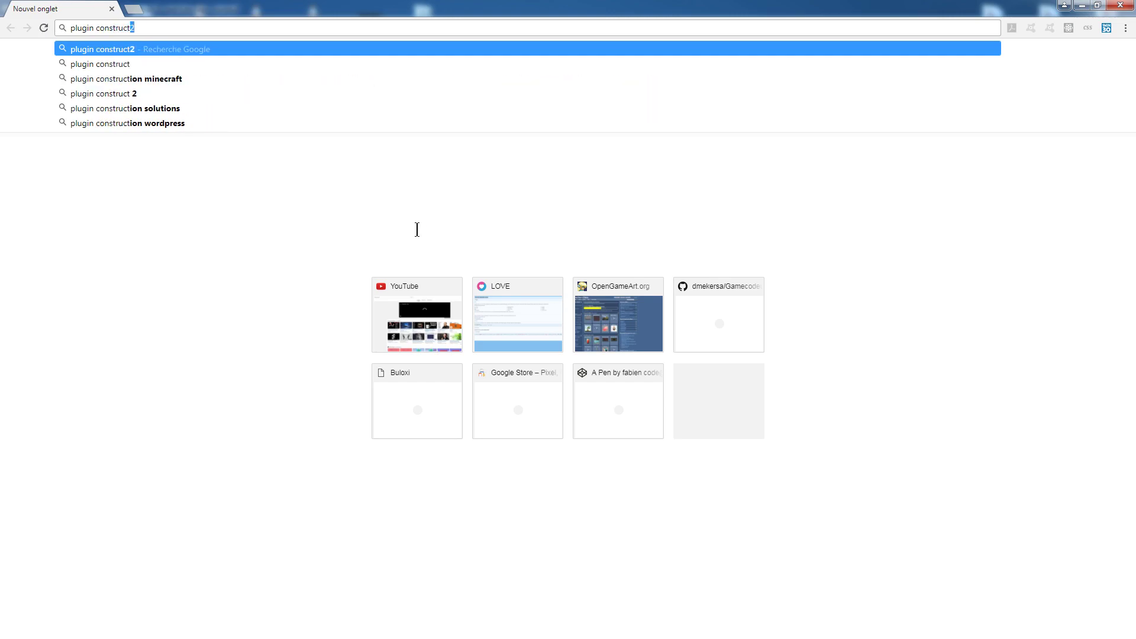
{"action": "key", "text": "Return"}
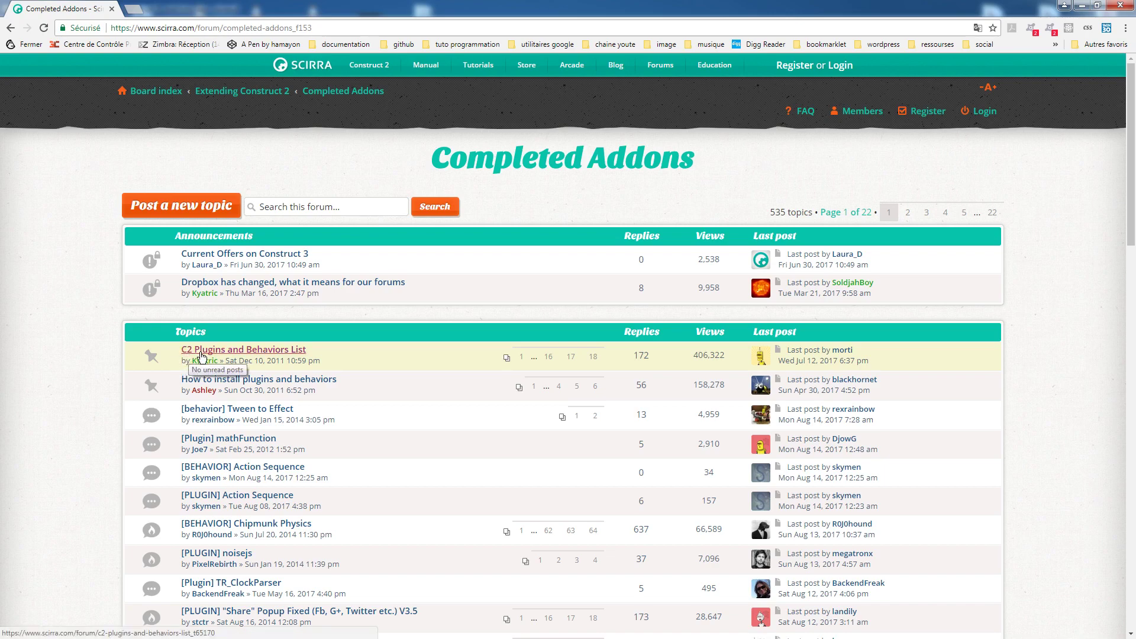
{"action": "left_click", "coordinate": [280, 354]}
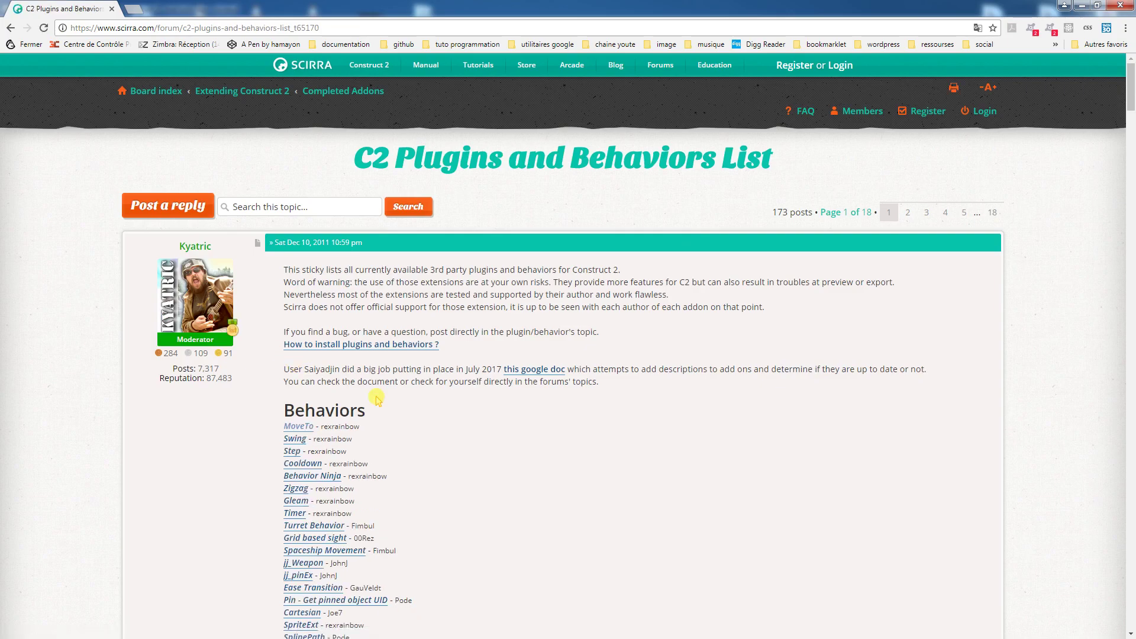
- Examine the third-party add-ons listed in the topic, going through the Behaviors, Plugins and Third part Tool sections
{"action": "scroll", "coordinate": [386, 362], "scroll_direction": "down", "scroll_amount": 4}
{"action": "scroll", "coordinate": [329, 179], "scroll_direction": "down", "scroll_amount": 3}
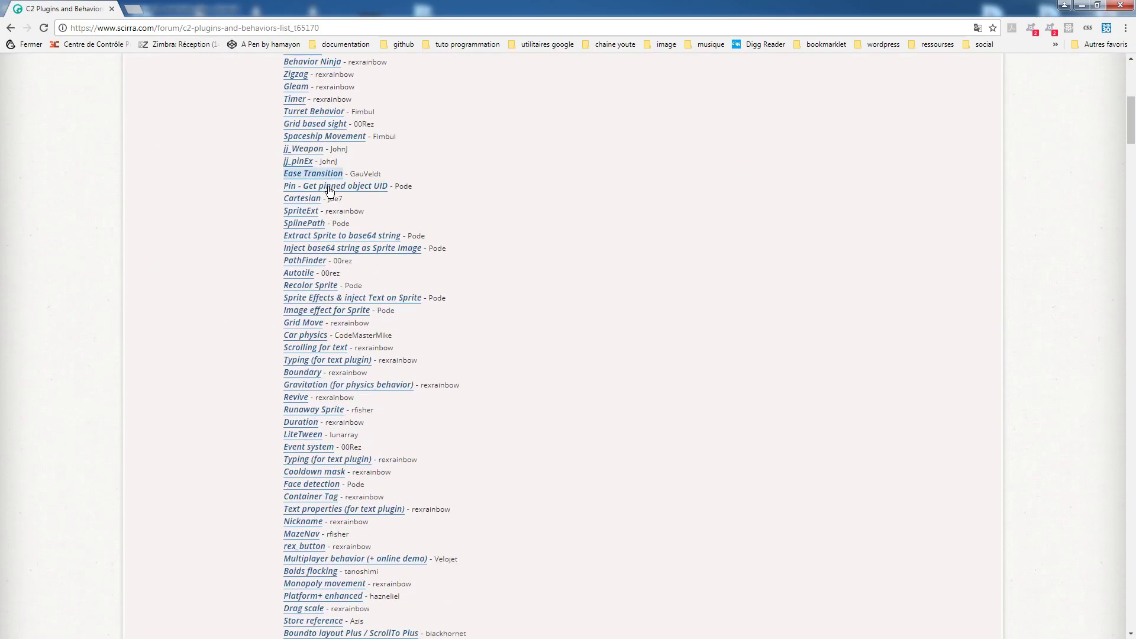
{"action": "scroll", "coordinate": [325, 177], "scroll_direction": "up", "scroll_amount": 3}
{"action": "scroll", "coordinate": [317, 174], "scroll_direction": "down", "scroll_amount": 18}
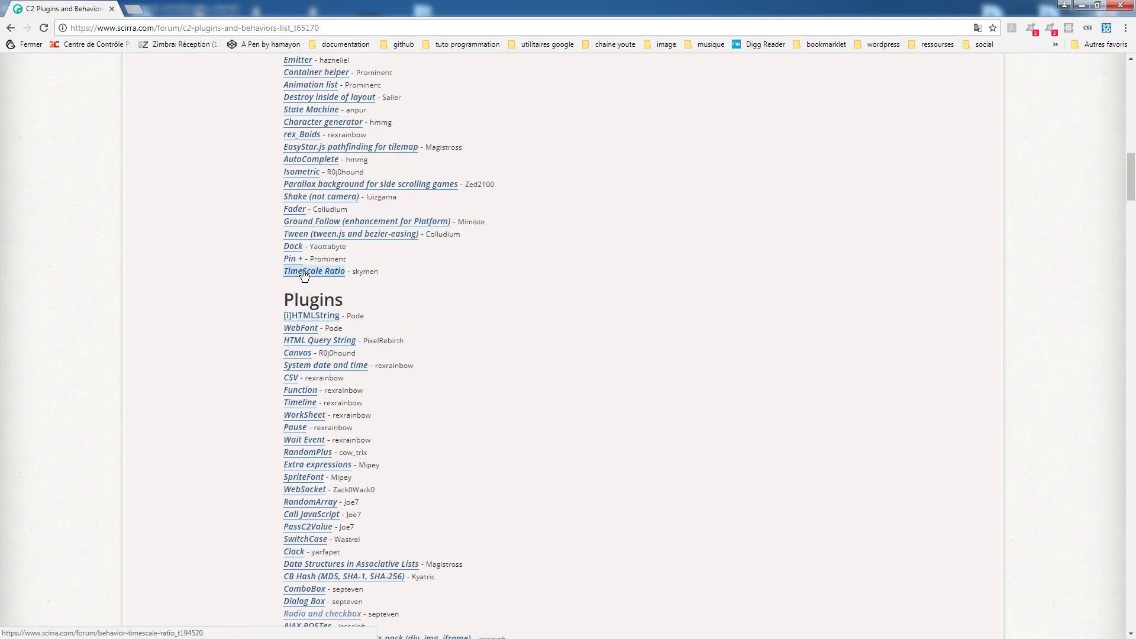
{"action": "scroll", "coordinate": [314, 307], "scroll_direction": "up", "scroll_amount": 12}
{"action": "scroll", "coordinate": [305, 272], "scroll_direction": "up", "scroll_amount": 6}
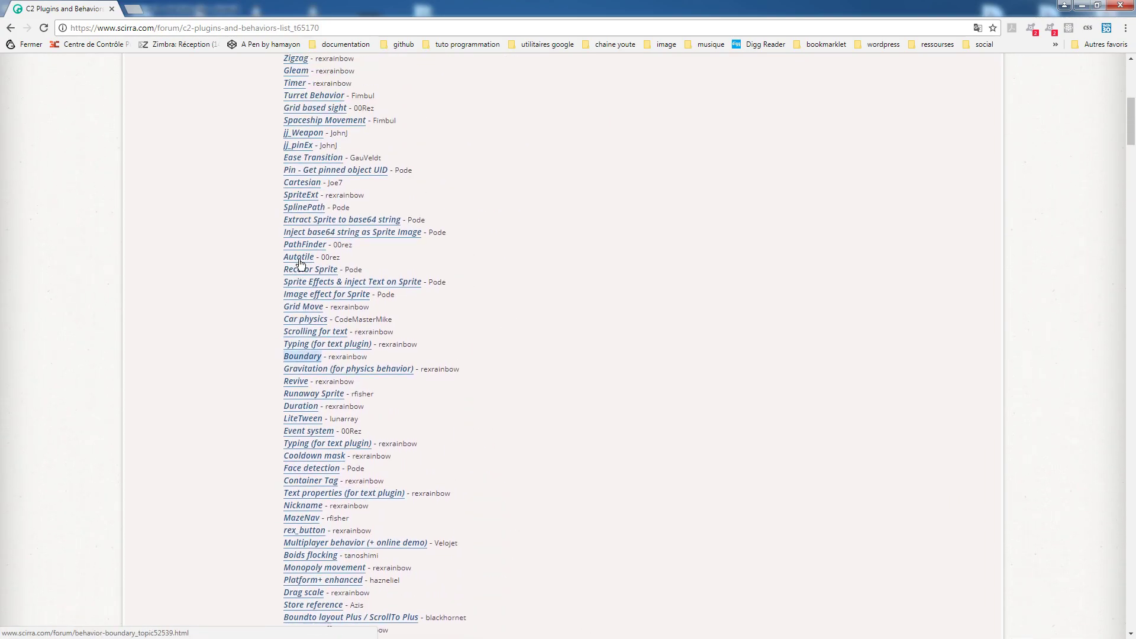
{"action": "scroll", "coordinate": [337, 293], "scroll_direction": "down", "scroll_amount": 11}
{"action": "scroll", "coordinate": [337, 284], "scroll_direction": "down", "scroll_amount": 20}
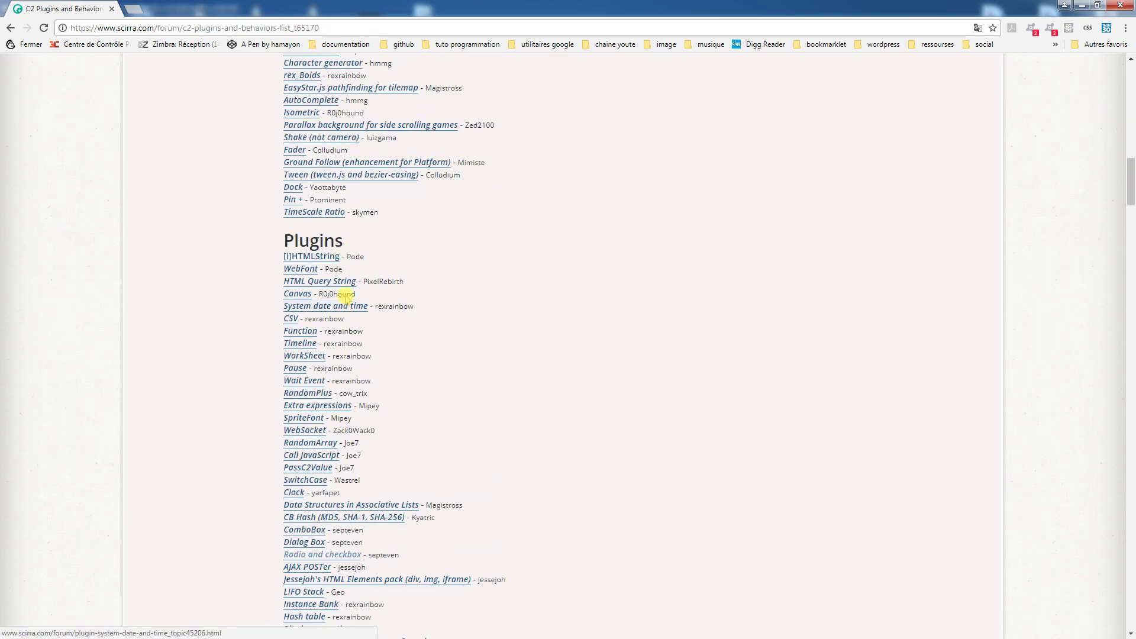
{"action": "scroll", "coordinate": [319, 264], "scroll_direction": "down", "scroll_amount": 20}
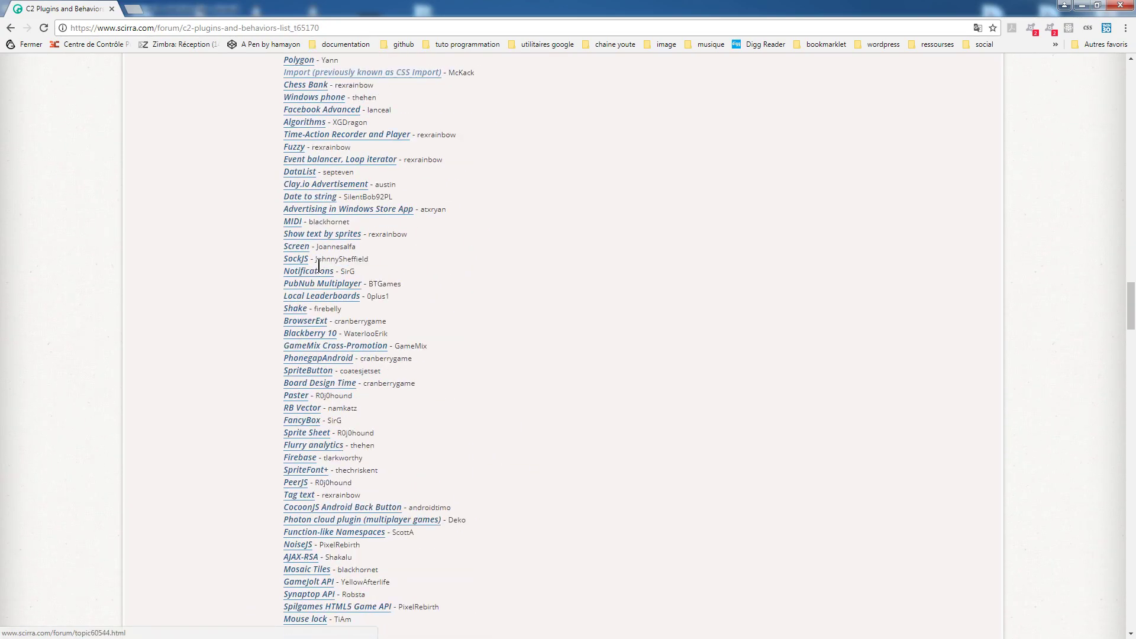
{"action": "scroll", "coordinate": [320, 268], "scroll_direction": "down", "scroll_amount": 12}
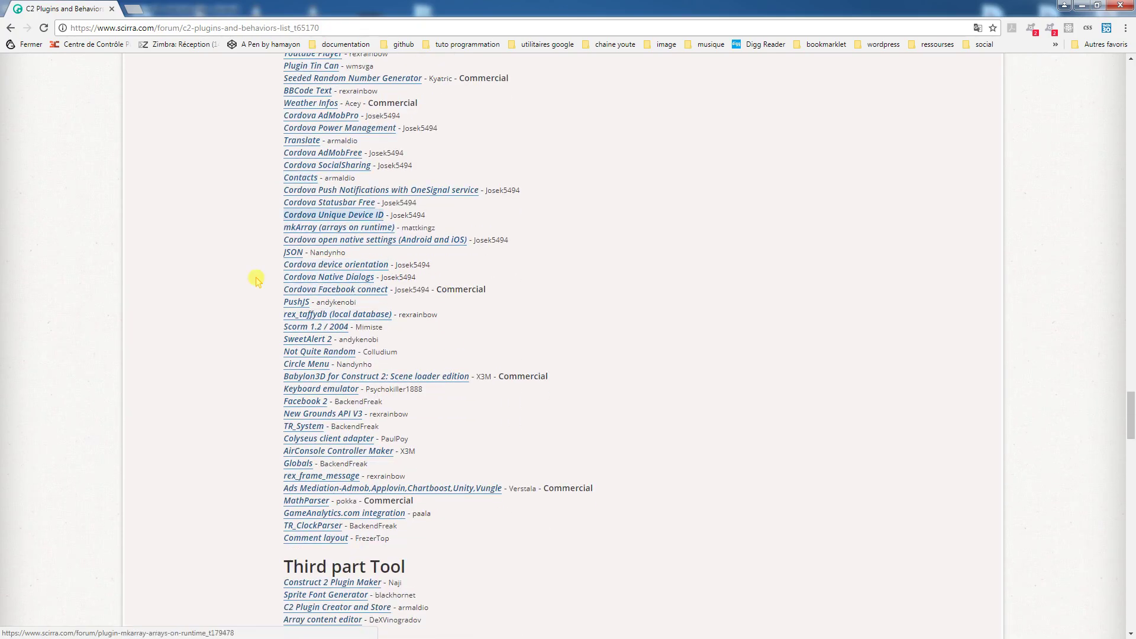
{"action": "scroll", "coordinate": [418, 363], "scroll_direction": "up", "scroll_amount": 14}
{"action": "scroll", "coordinate": [374, 332], "scroll_direction": "up", "scroll_amount": 18}
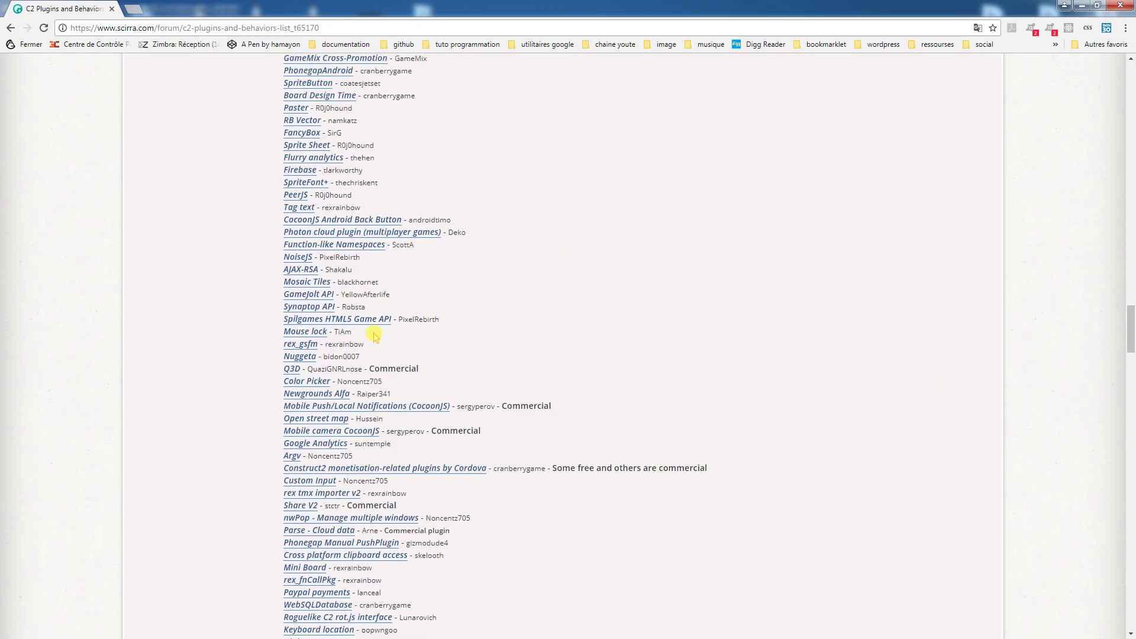
{"action": "scroll", "coordinate": [376, 330], "scroll_direction": "up", "scroll_amount": 15}
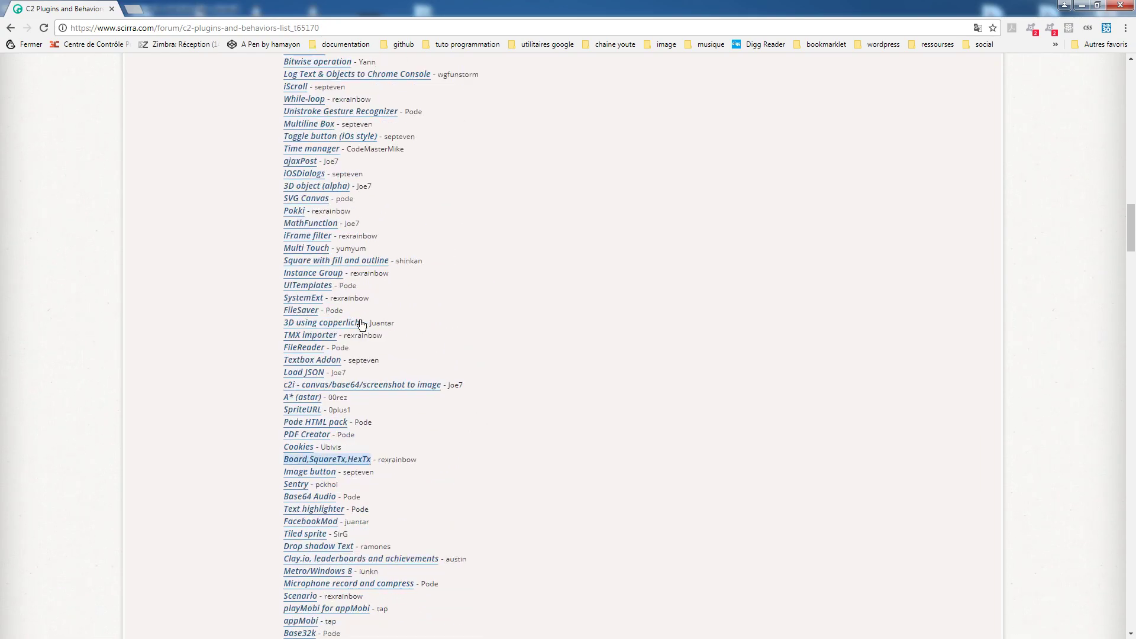
{"action": "left_click", "coordinate": [390, 341]}
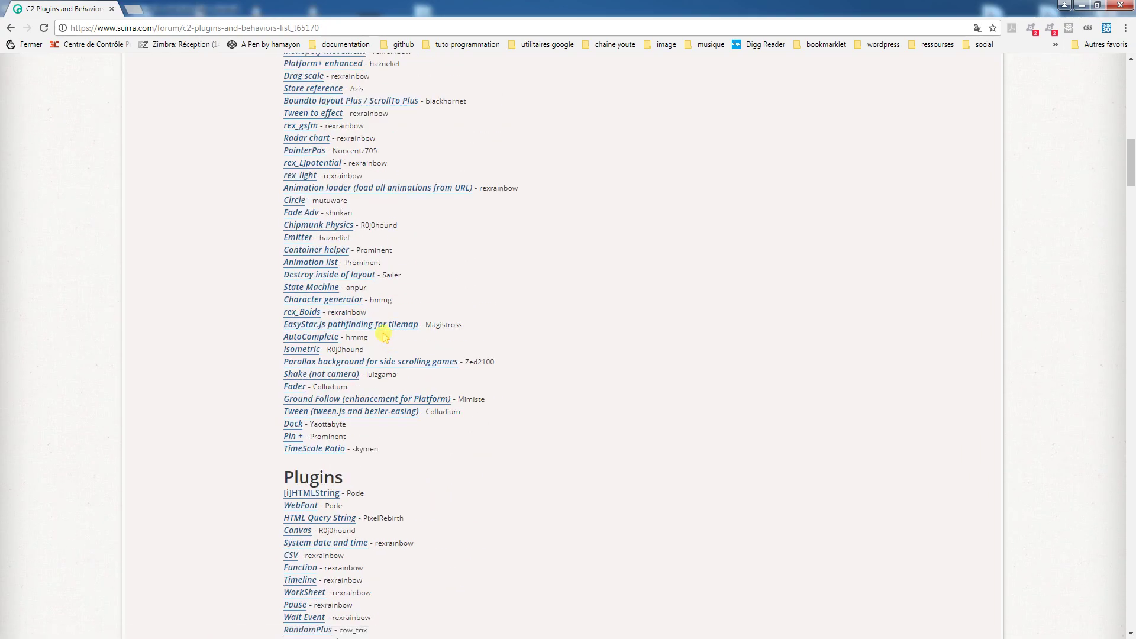
{"action": "scroll", "coordinate": [390, 349], "scroll_direction": "up", "scroll_amount": 12}
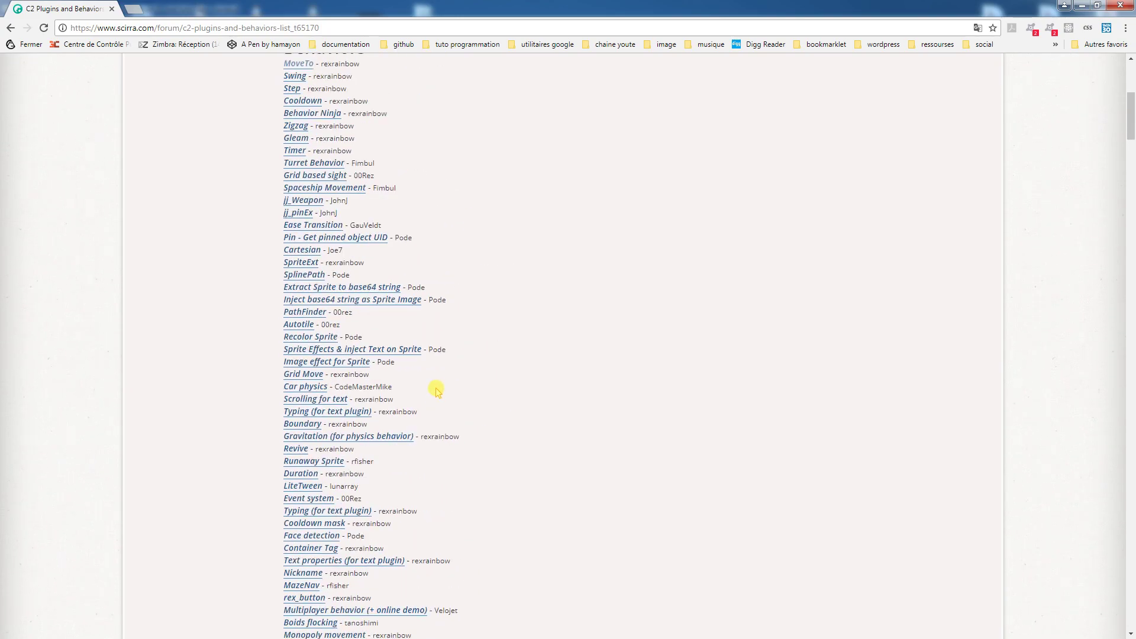
{"action": "scroll", "coordinate": [286, 242], "scroll_direction": "up", "scroll_amount": 4}
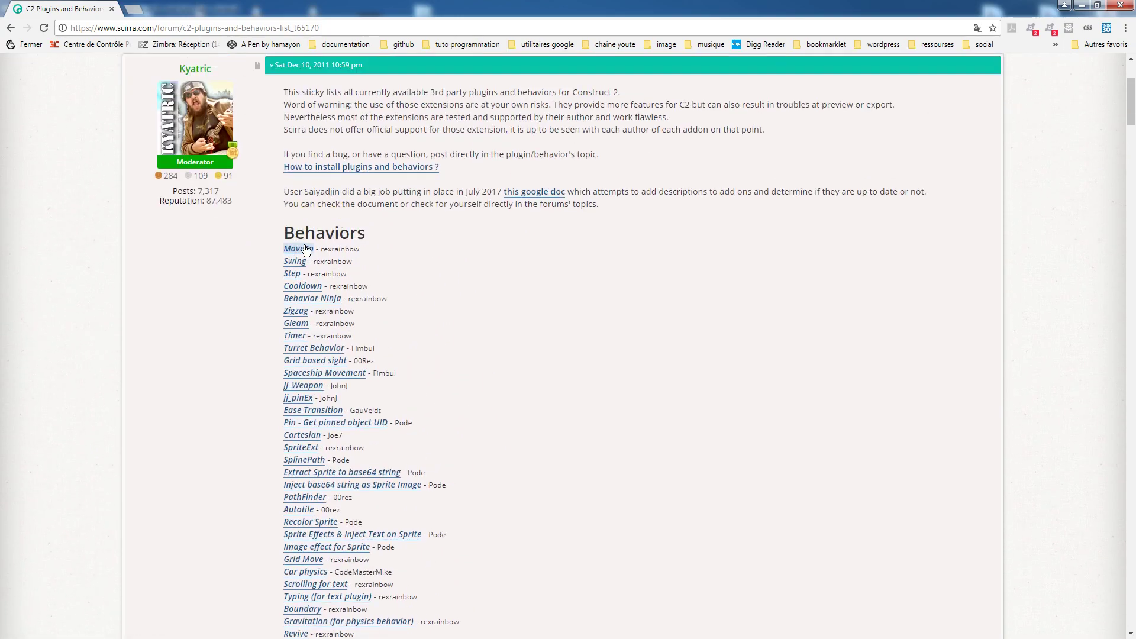
{"action": "scroll", "coordinate": [345, 308], "scroll_direction": "down", "scroll_amount": 6}
{"action": "scroll", "coordinate": [345, 309], "scroll_direction": "down", "scroll_amount": 8}
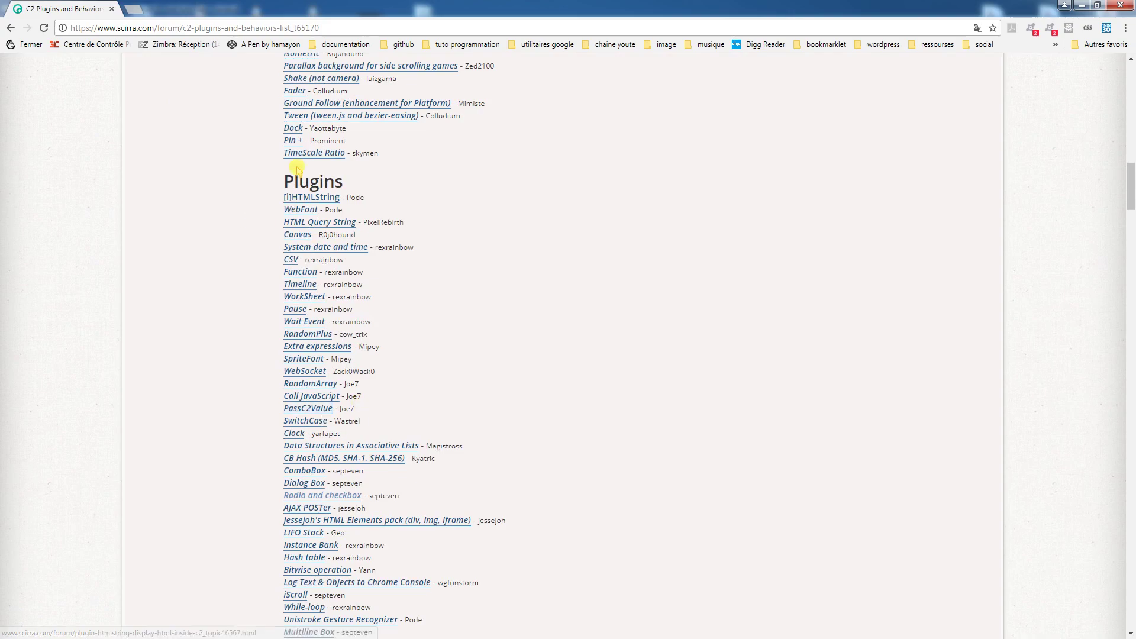
{"action": "scroll", "coordinate": [334, 286], "scroll_direction": "up", "scroll_amount": 1}
{"action": "scroll", "coordinate": [335, 286], "scroll_direction": "up", "scroll_amount": 20}
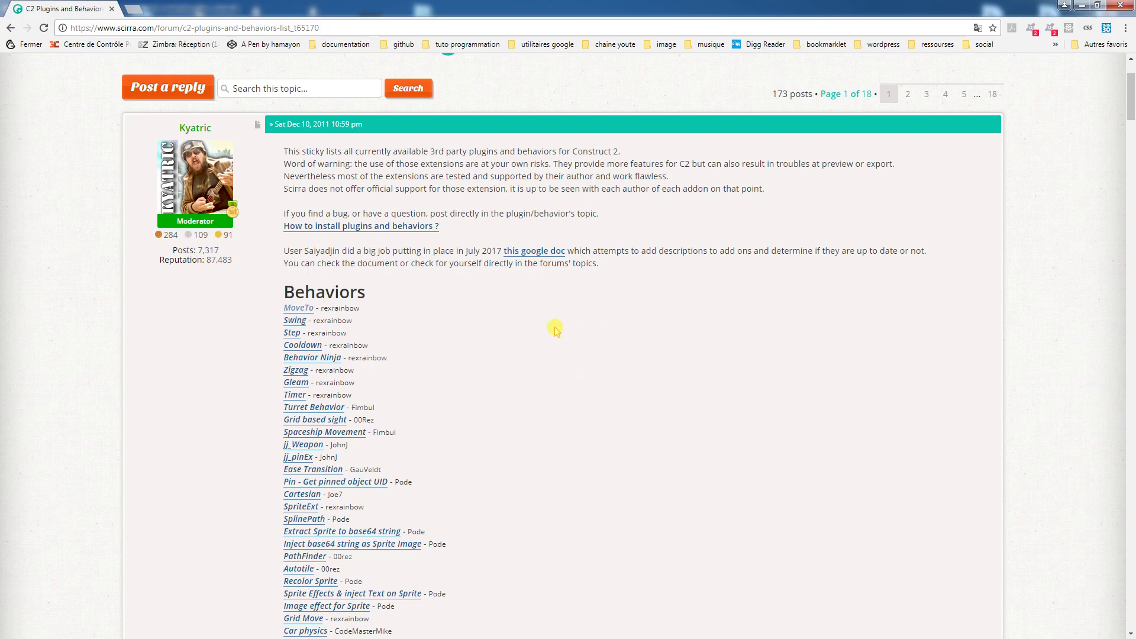
{"action": "scroll", "coordinate": [555, 329], "scroll_direction": "down", "scroll_amount": 20}
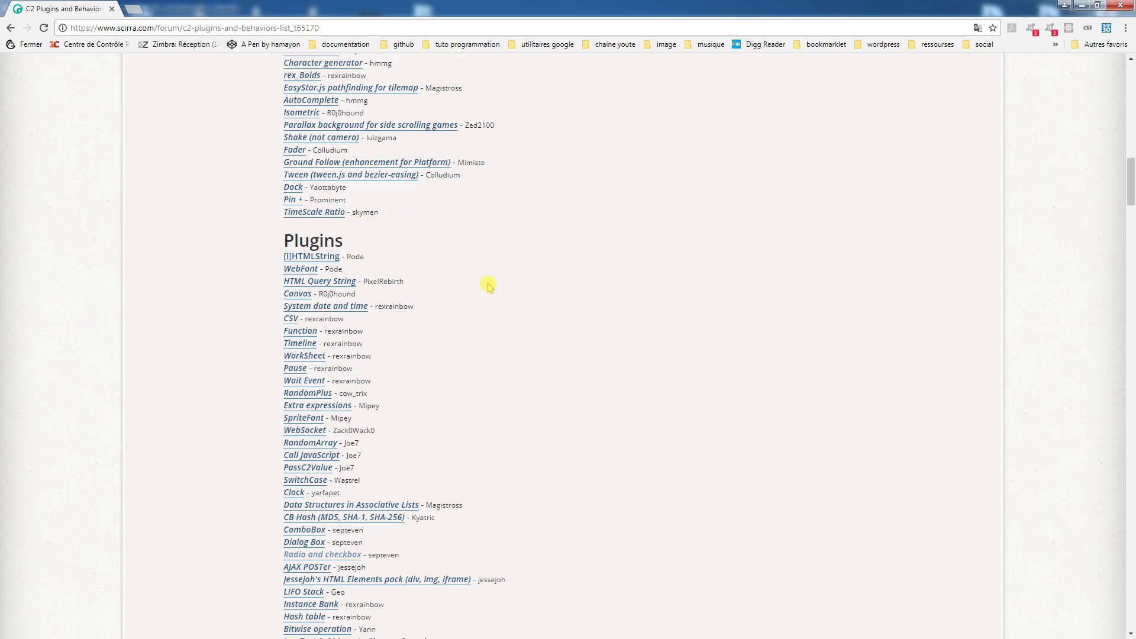
{"action": "scroll", "coordinate": [485, 285], "scroll_direction": "down", "scroll_amount": 2}
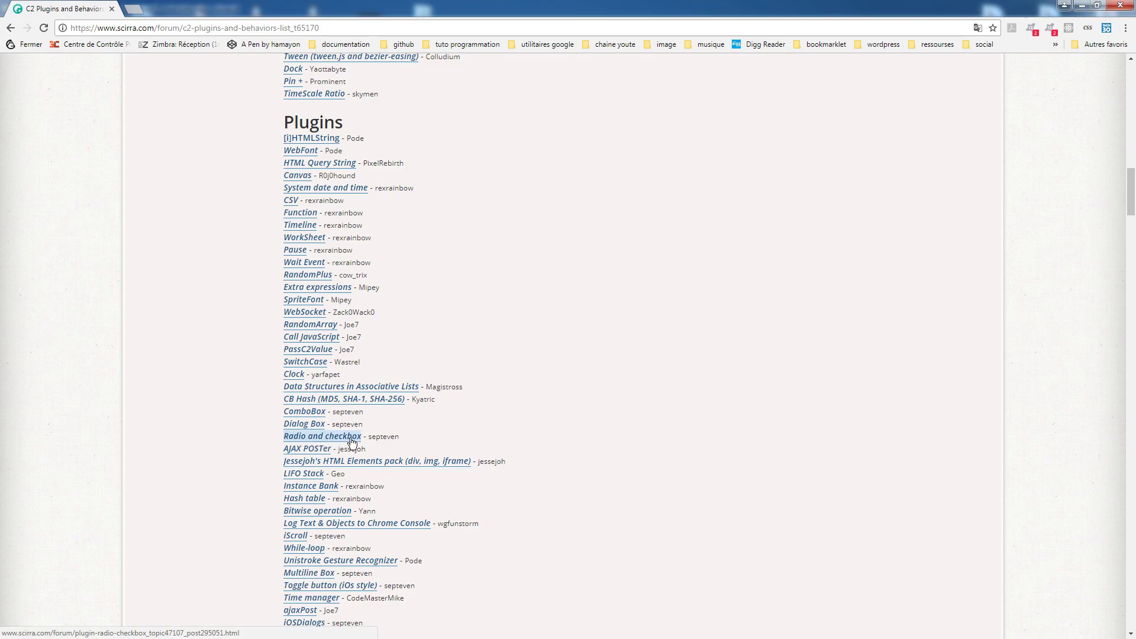
- Open the LiteTween behavior's topic from the Behaviors section of the list
{"action": "scroll", "coordinate": [353, 443], "scroll_direction": "up", "scroll_amount": 15}
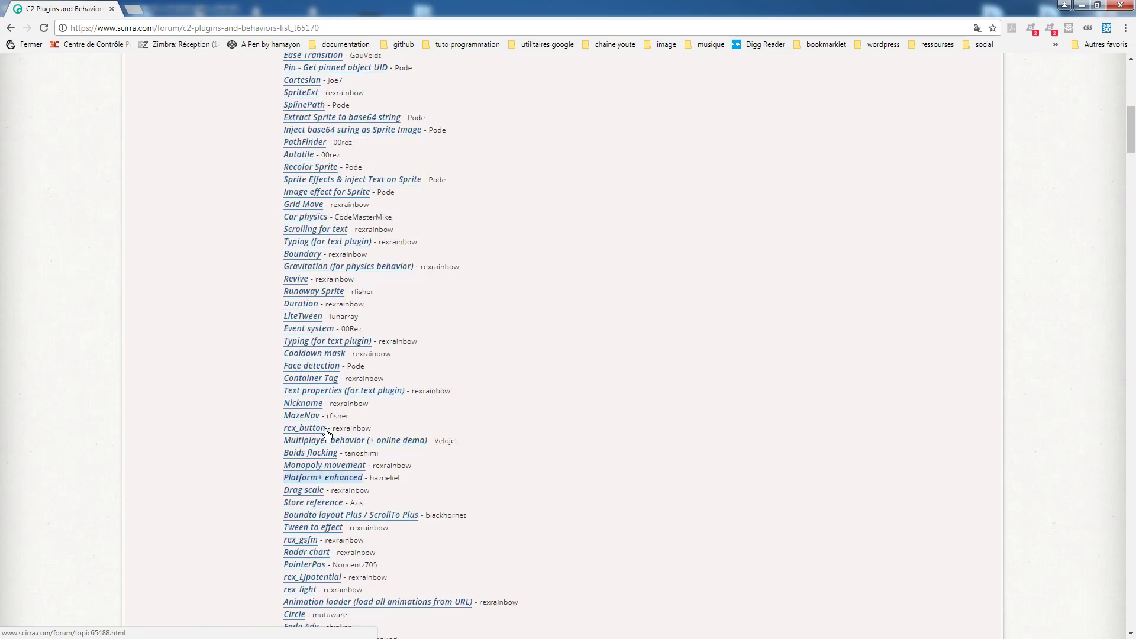
{"action": "scroll", "coordinate": [324, 429], "scroll_direction": "up", "scroll_amount": 4}
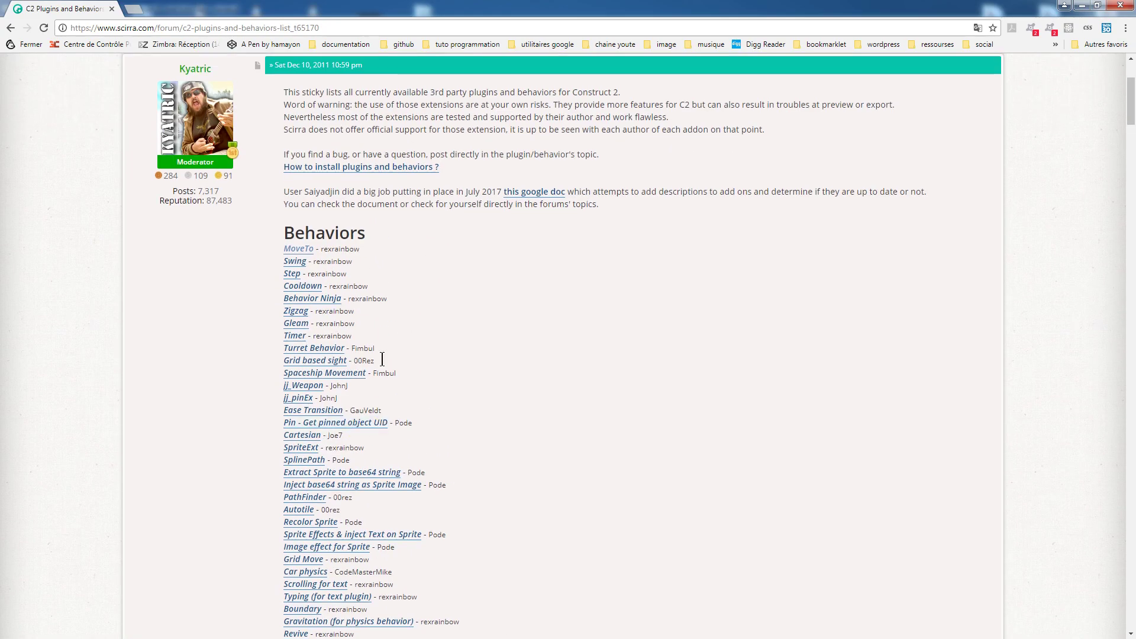
{"action": "scroll", "coordinate": [428, 368], "scroll_direction": "down", "scroll_amount": 3}
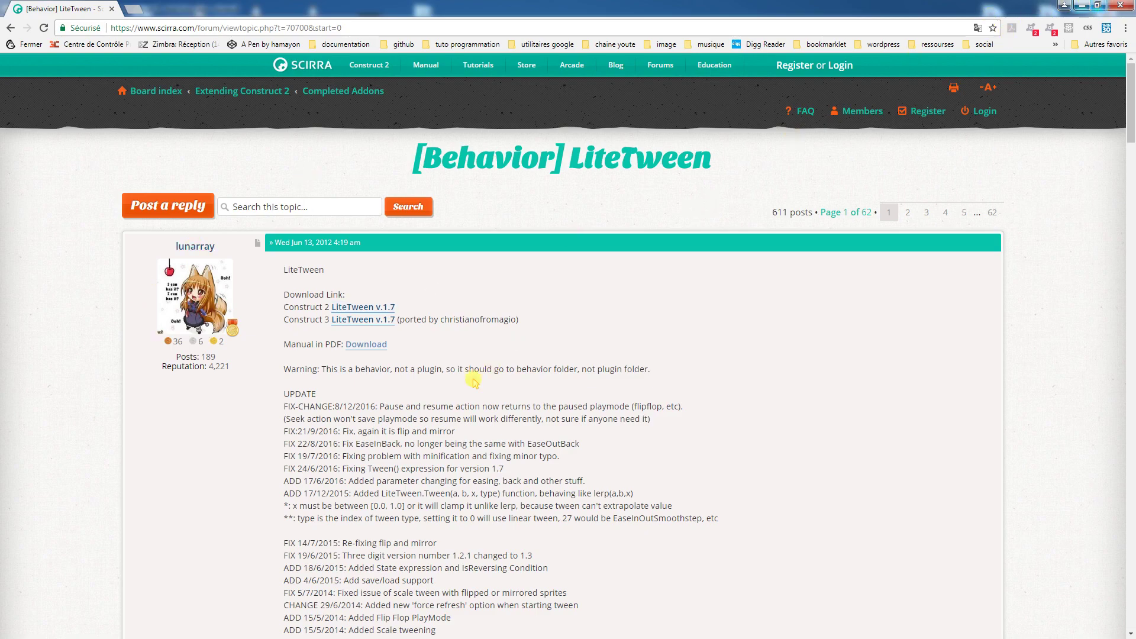
- Close the browser and examine the downloaded add-ons in the behevior and plugin subfolders of the desktop folder ajout construct2
{"action": "left_click", "coordinate": [1120, 6]}
{"action": "left_click", "coordinate": [1085, 6]}
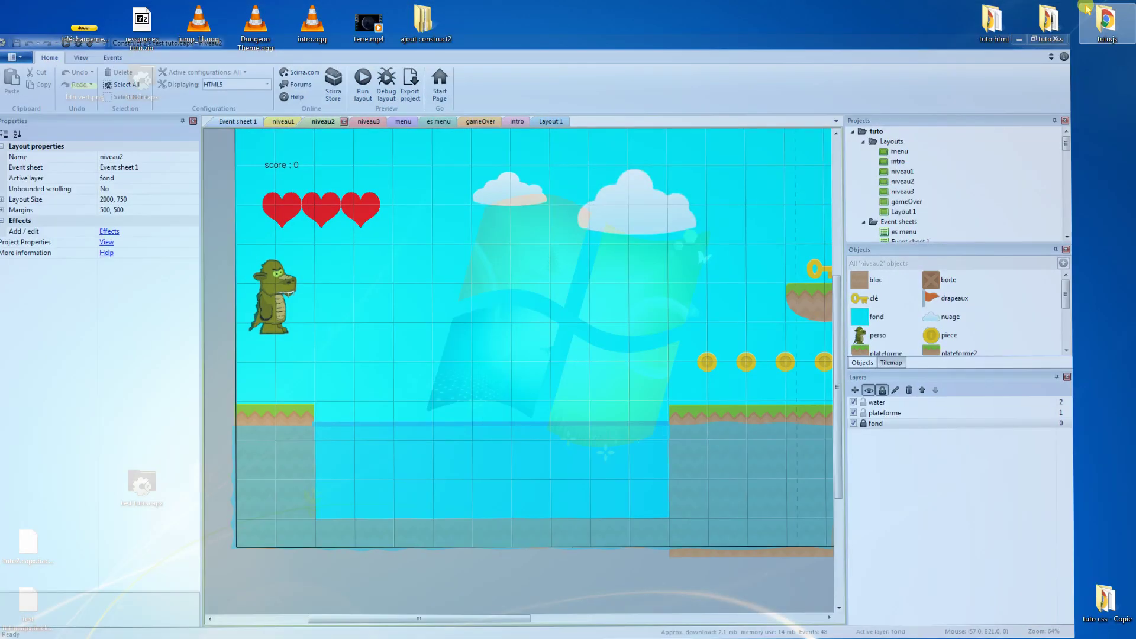
{"action": "double_click", "coordinate": [423, 23]}
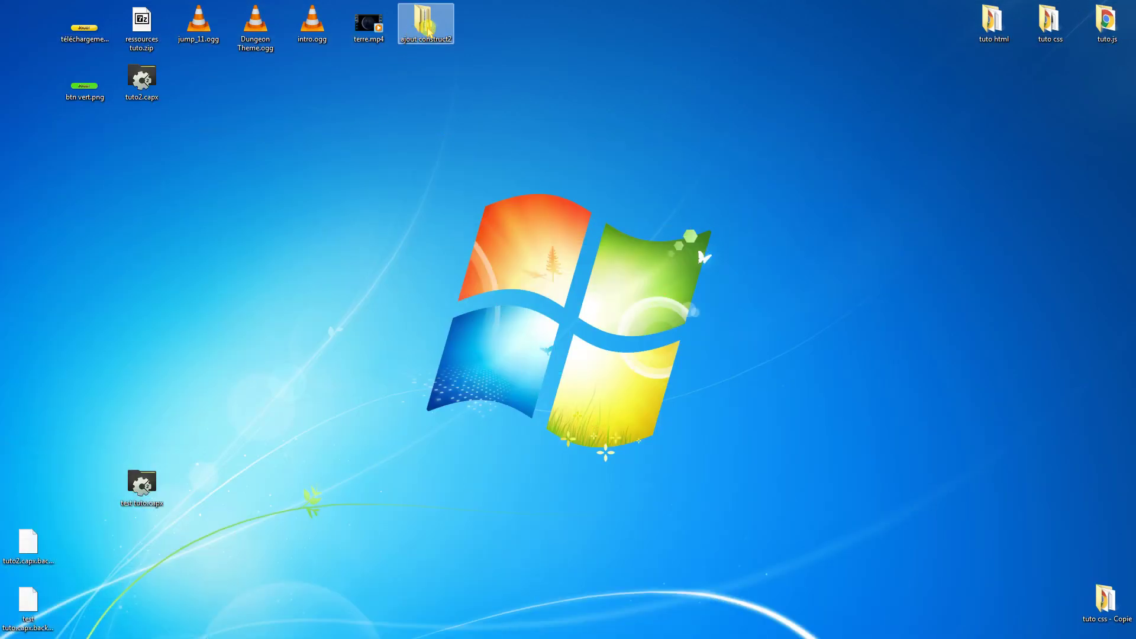
{"action": "left_click_drag", "start_coordinate": [632, 93], "coordinate": [539, 201]}
{"action": "double_click", "coordinate": [501, 271]}
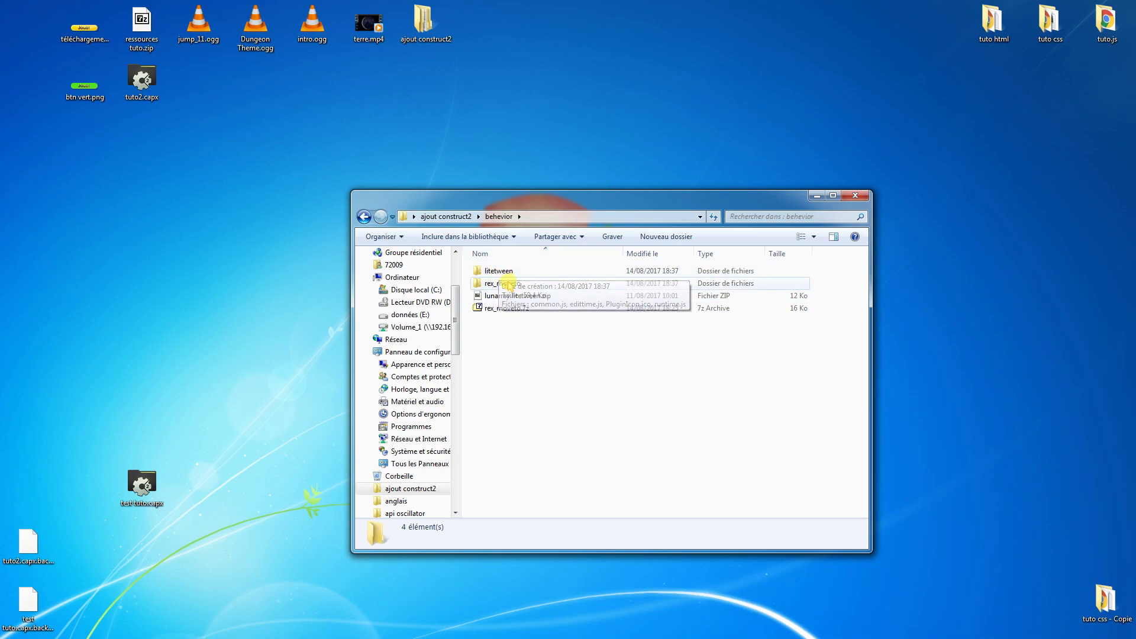
{"action": "left_click", "coordinate": [365, 217]}
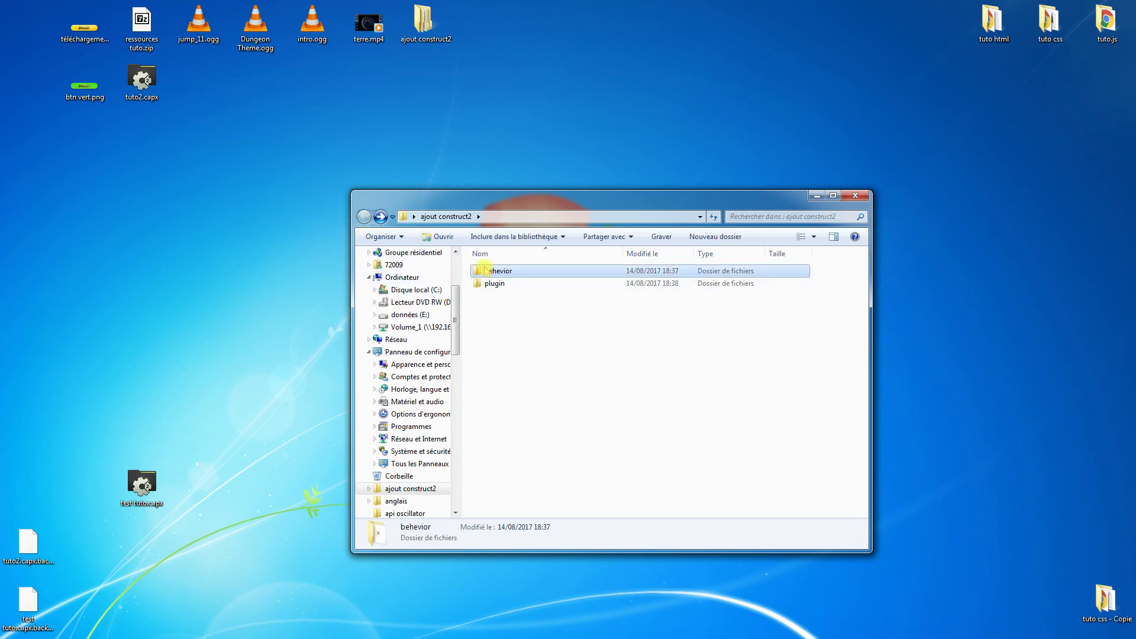
{"action": "double_click", "coordinate": [480, 283]}
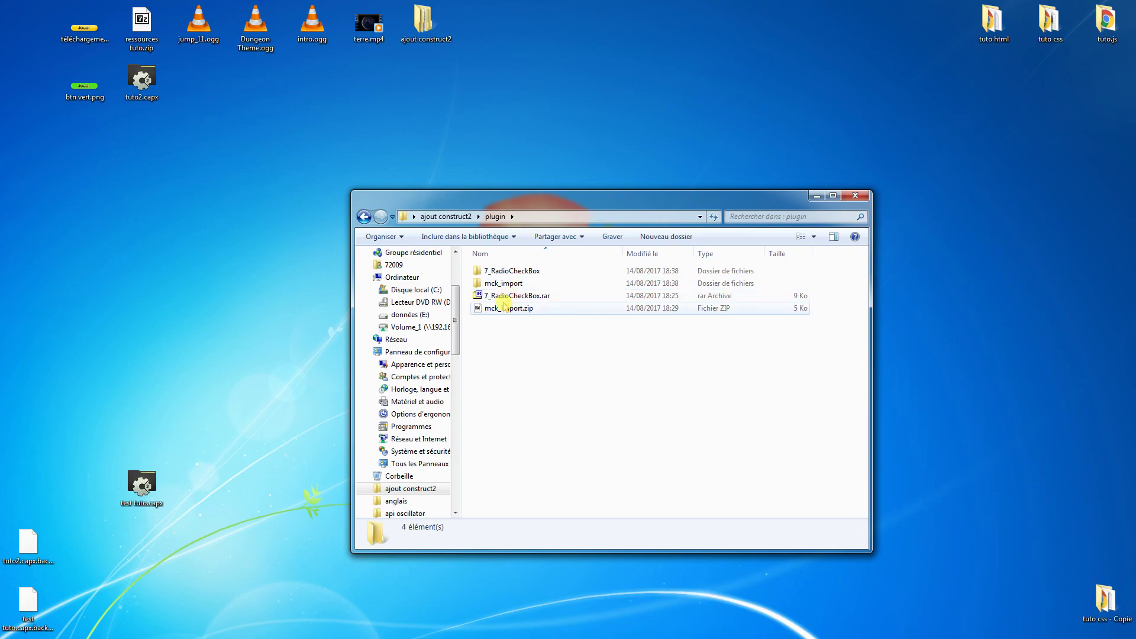
{"action": "left_click", "coordinate": [365, 218]}
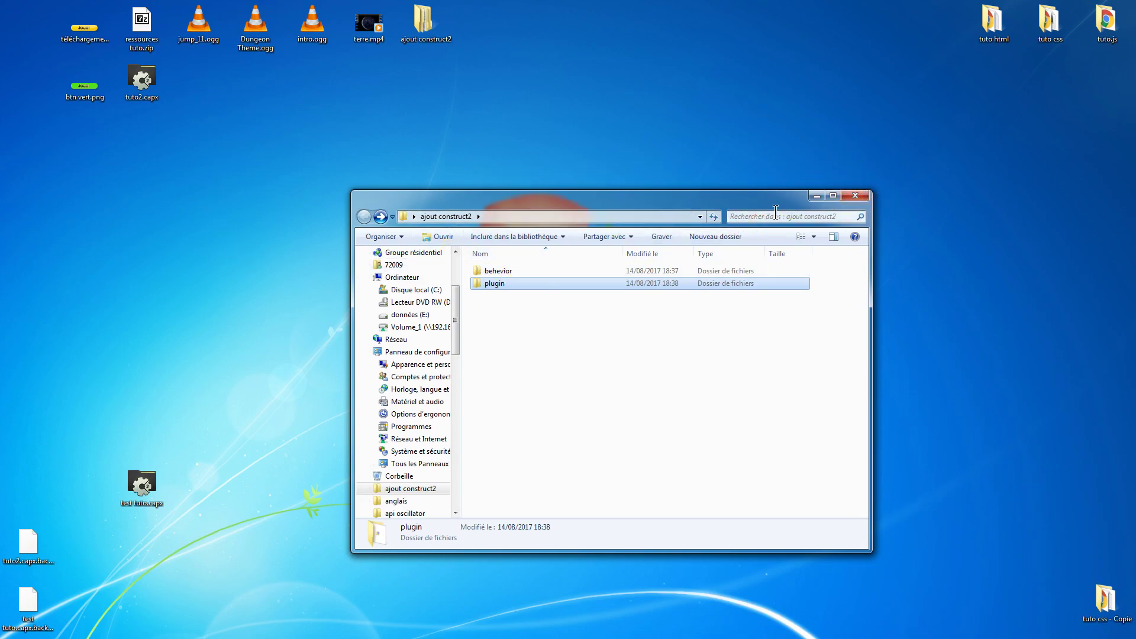
{"action": "left_click", "coordinate": [855, 196]}
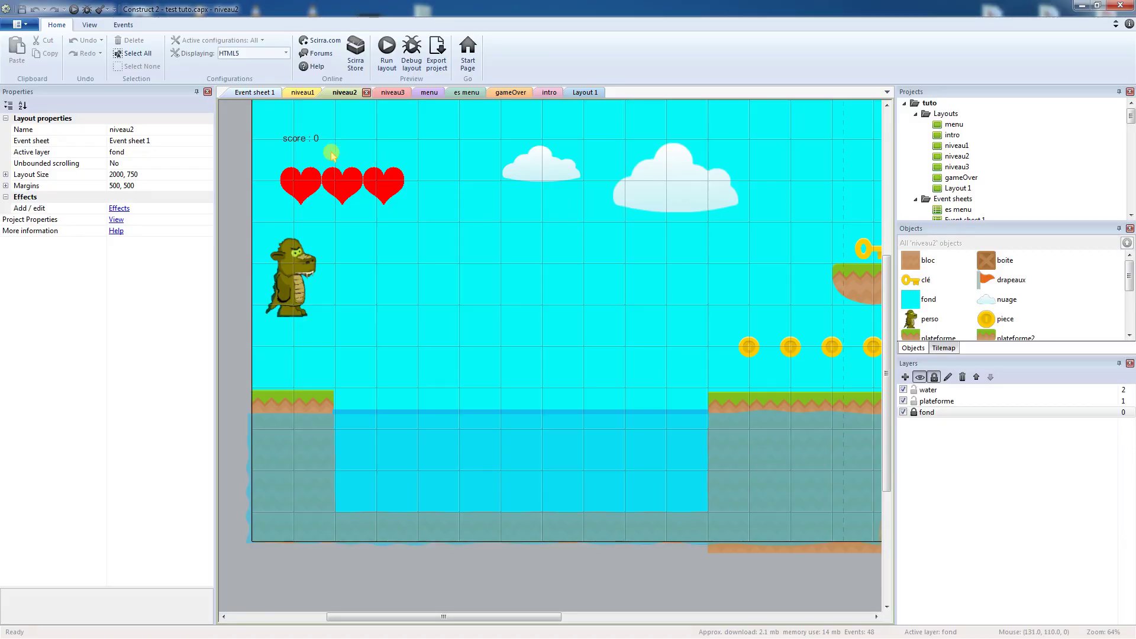
- Look through the object types that can be inserted into the niveau2 layout, without inserting any
{"action": "right_click", "coordinate": [445, 283]}
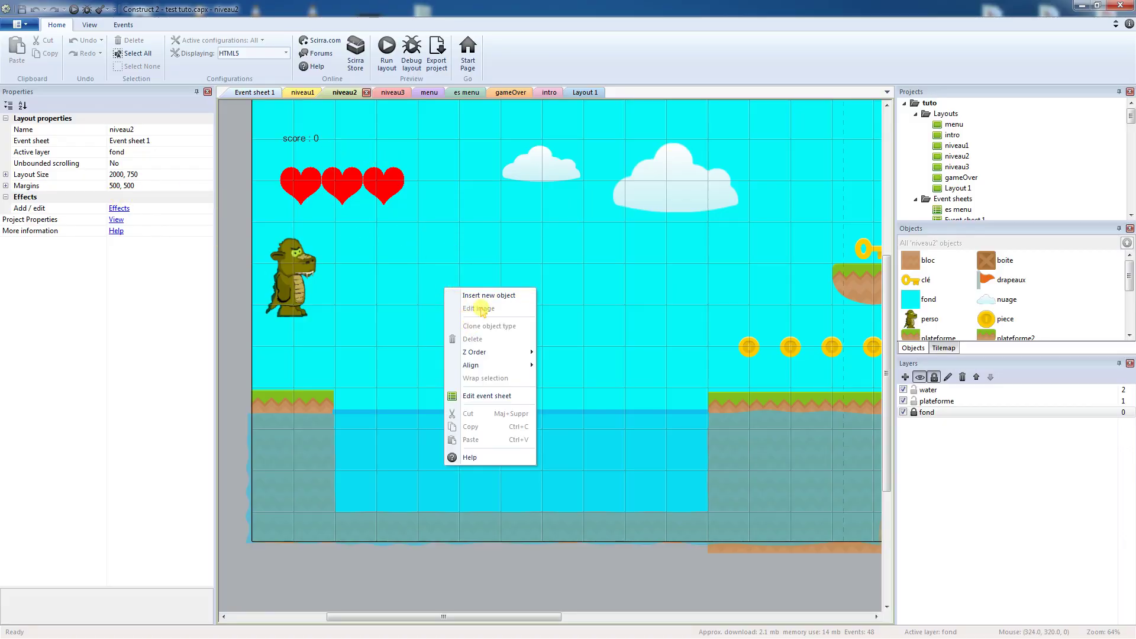
{"action": "left_click", "coordinate": [500, 295]}
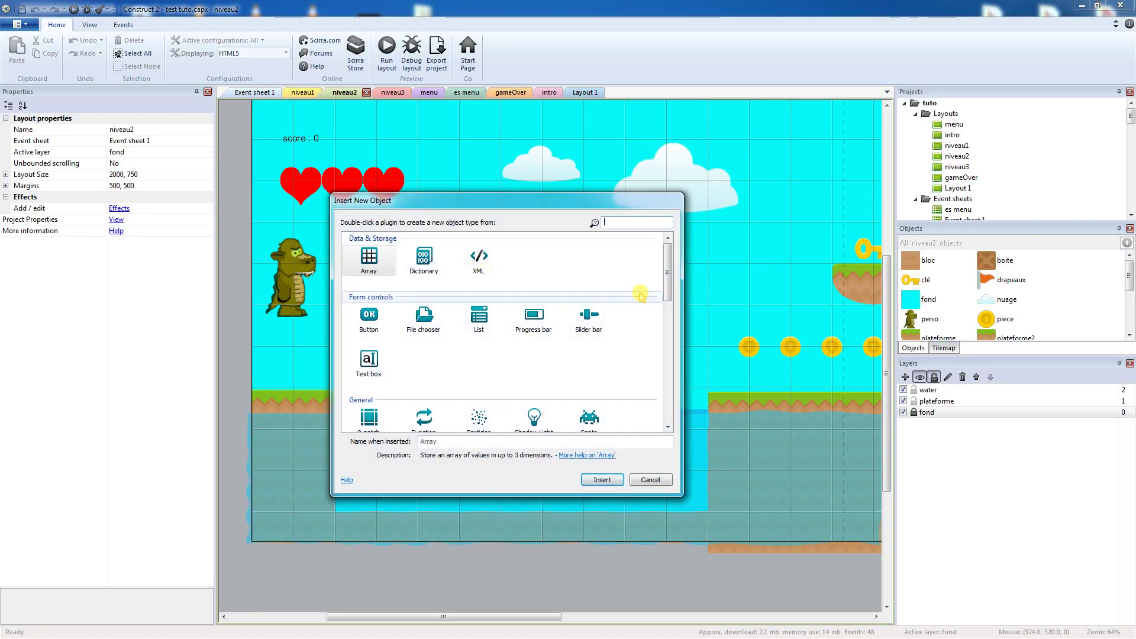
{"action": "mouse_move", "coordinate": [665, 284]}
{"action": "left_mouse_down"}
{"action": "mouse_move", "coordinate": [663, 312]}
{"action": "mouse_move", "coordinate": [662, 295]}
{"action": "left_mouse_up"}
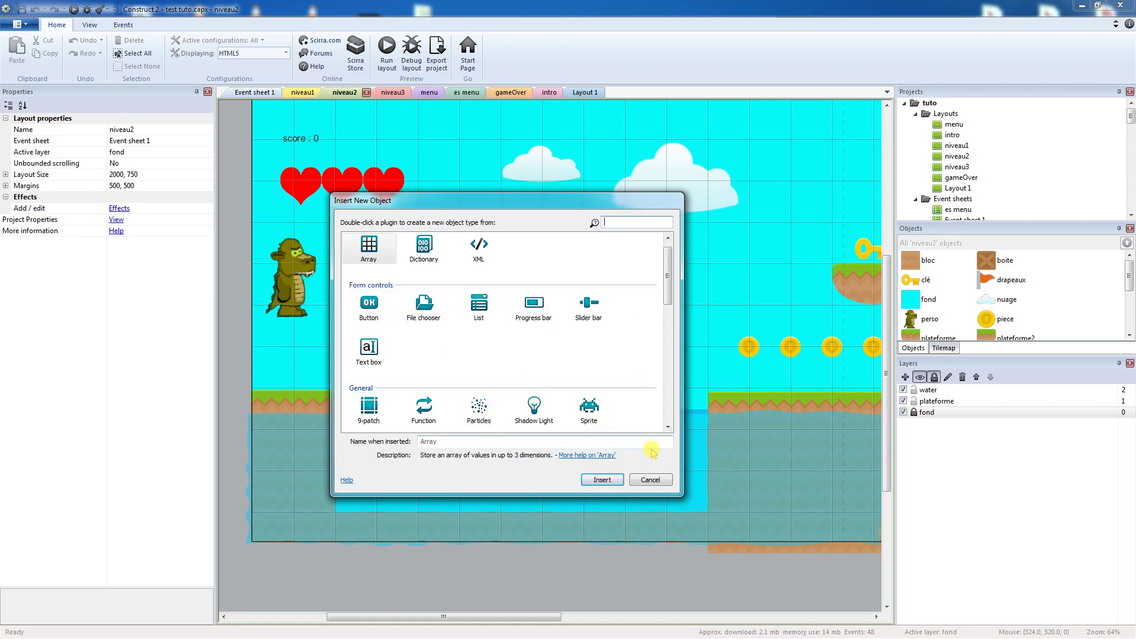
{"action": "left_click", "coordinate": [650, 479]}
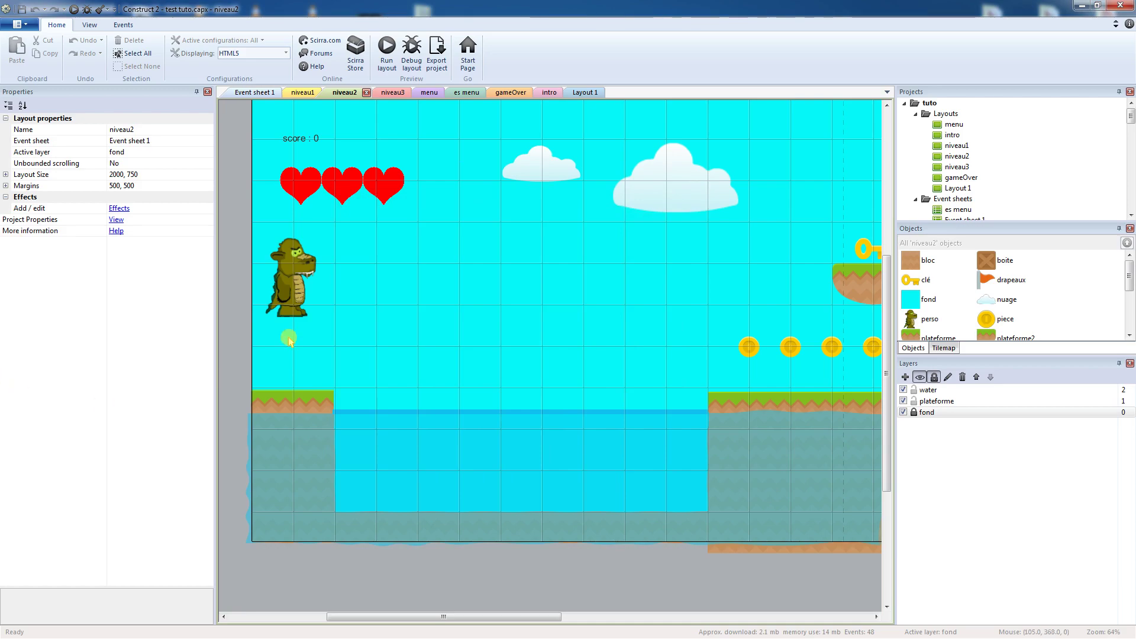
- Close Construct 2 and open its installation's behaviors folder, under Programmes\Construct 2\exporters\html5 on drive C
{"action": "left_click", "coordinate": [1120, 5]}
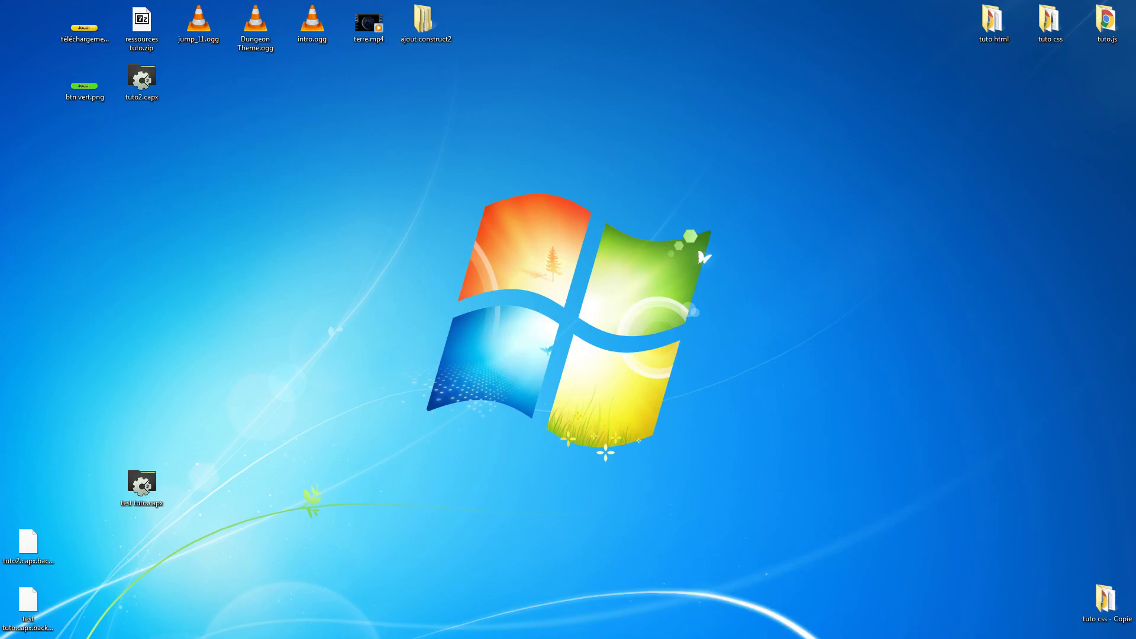
{"action": "key", "text": "super+e"}
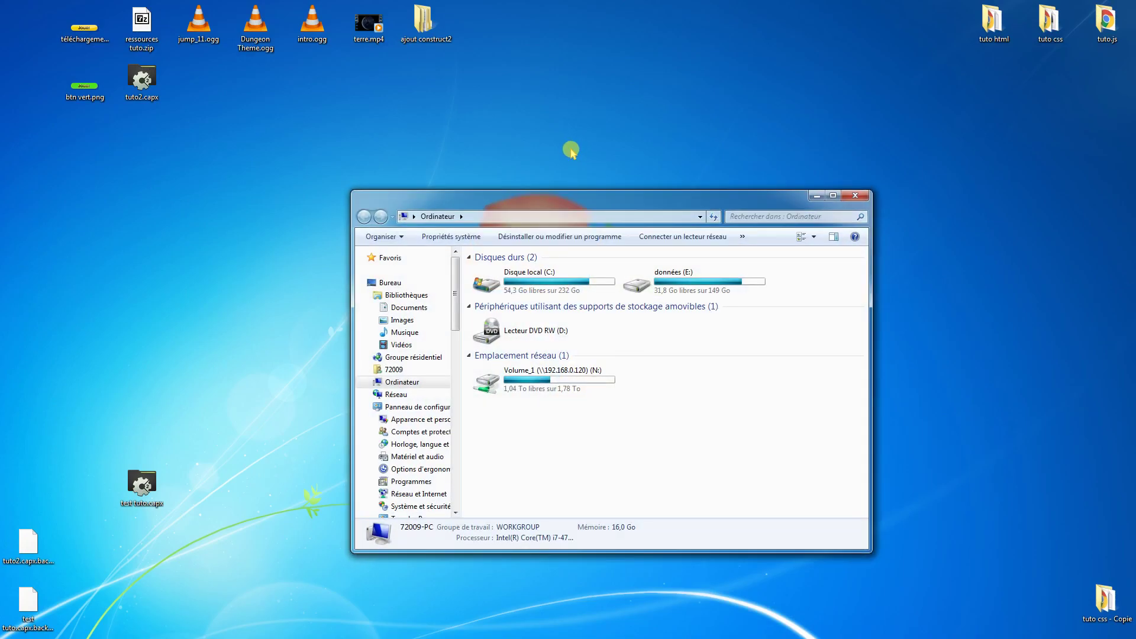
{"action": "double_click", "coordinate": [533, 278]}
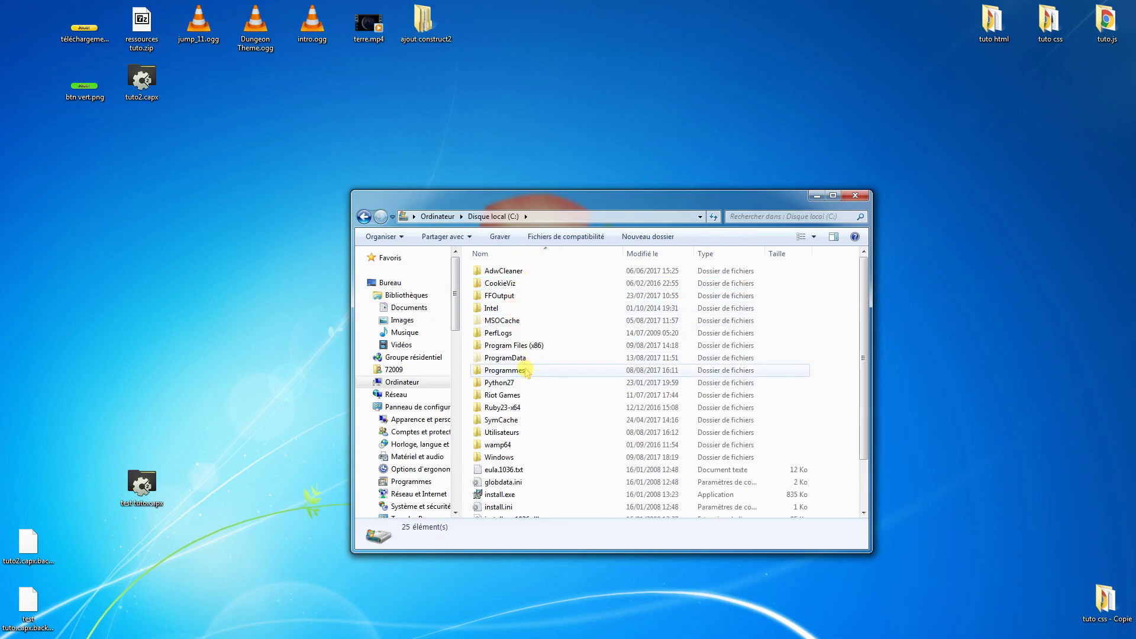
{"action": "double_click", "coordinate": [526, 371]}
{"action": "double_click", "coordinate": [525, 432]}
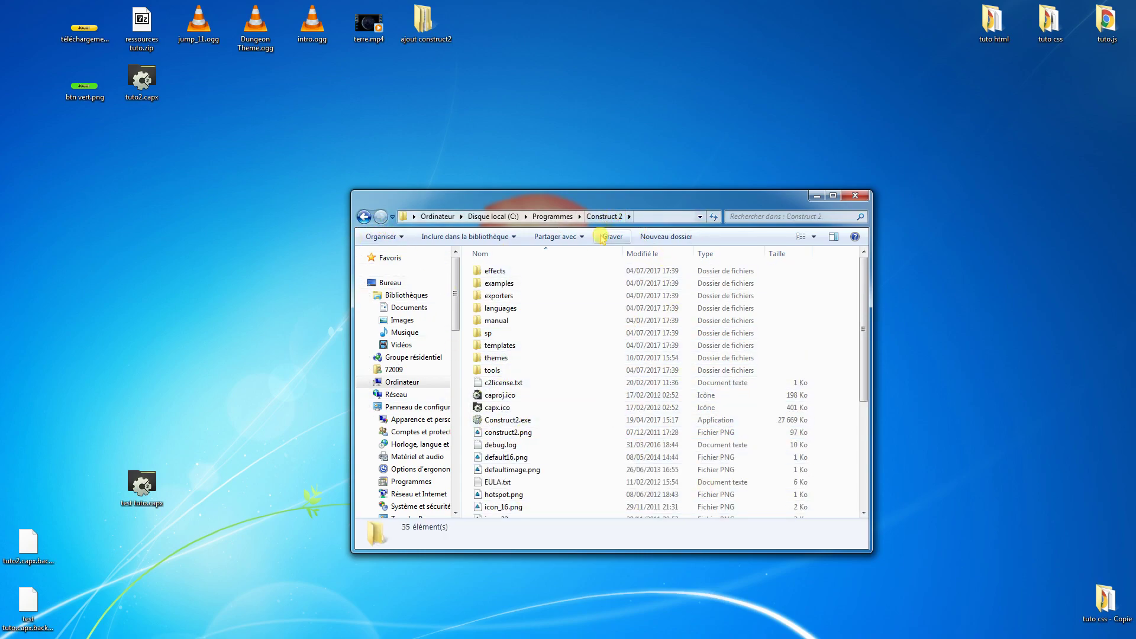
{"action": "double_click", "coordinate": [499, 295]}
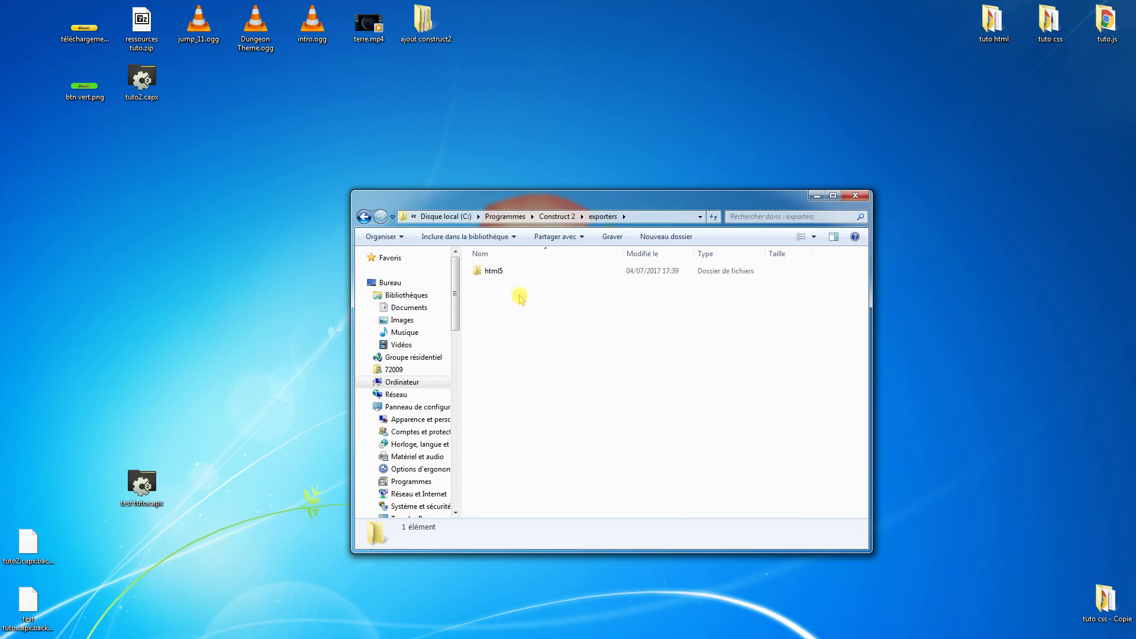
{"action": "double_click", "coordinate": [494, 271]}
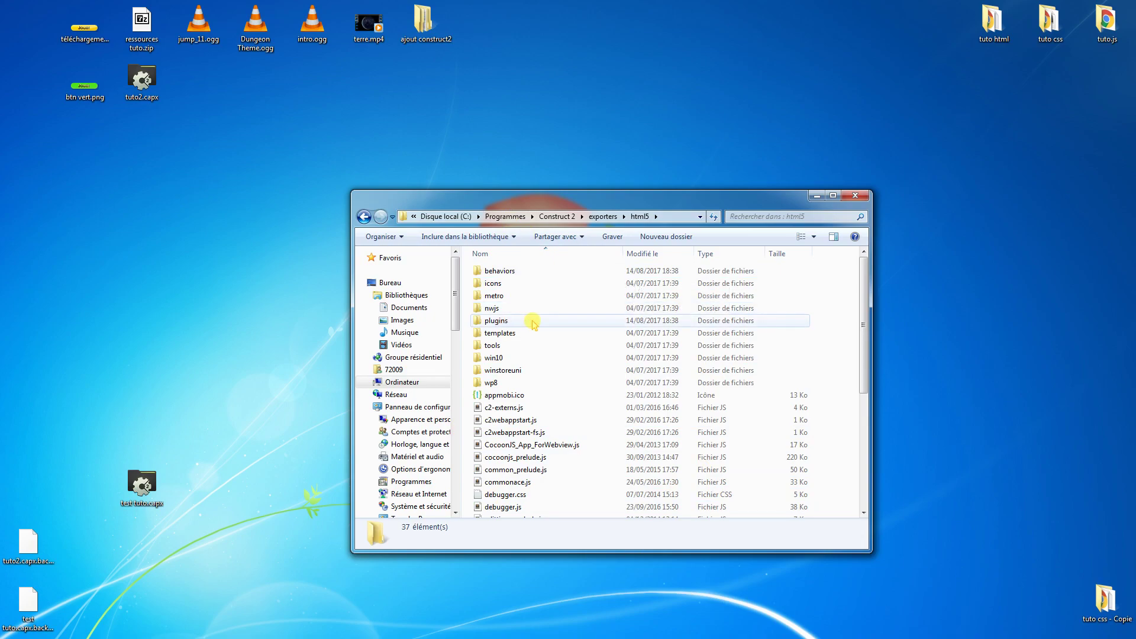
{"action": "double_click", "coordinate": [500, 271]}
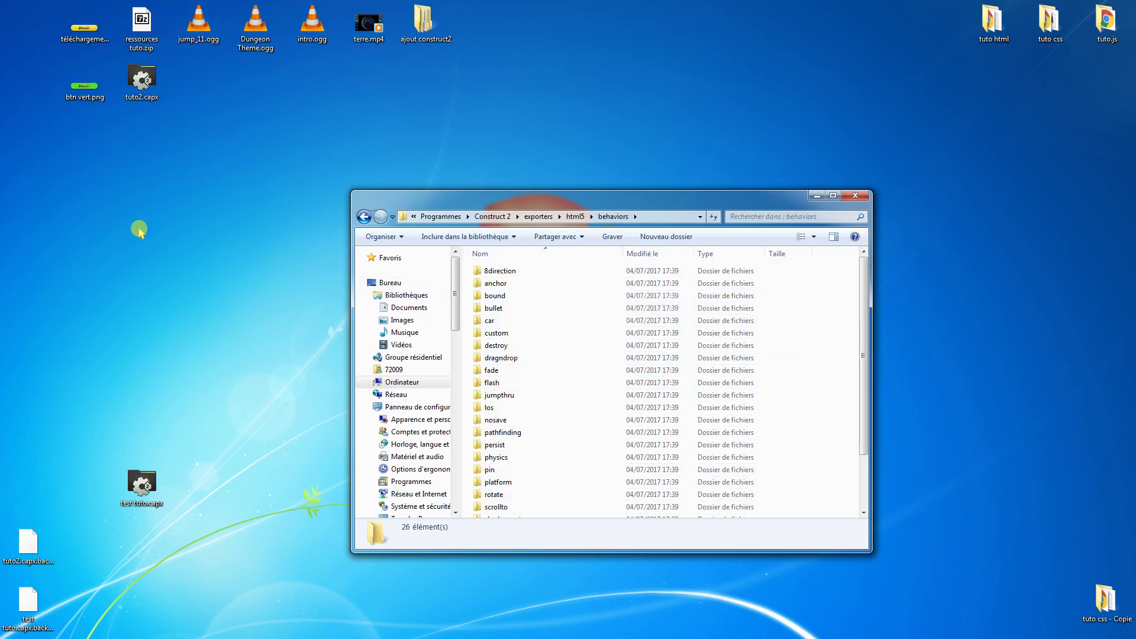
{"action": "scroll", "coordinate": [491, 372], "scroll_direction": "down", "scroll_amount": 2}
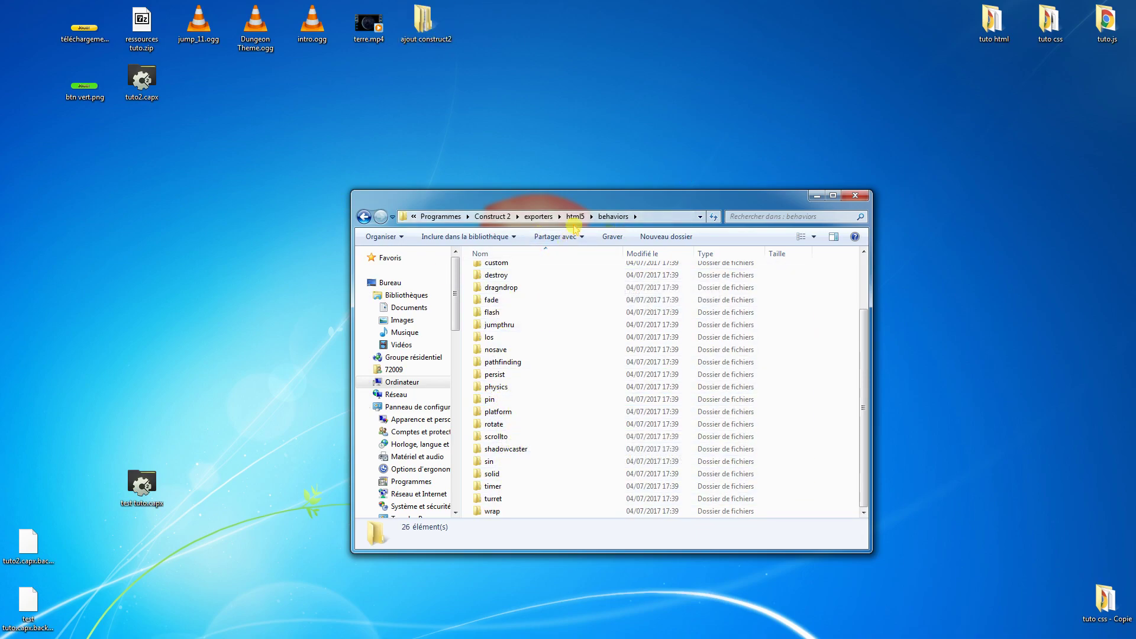
- Open the desktop folder ajout construct2 and arrange its window side by side with the behaviors folder
{"action": "left_click_drag", "start_coordinate": [578, 201], "coordinate": [790, 219]}
{"action": "double_click", "coordinate": [435, 26]}
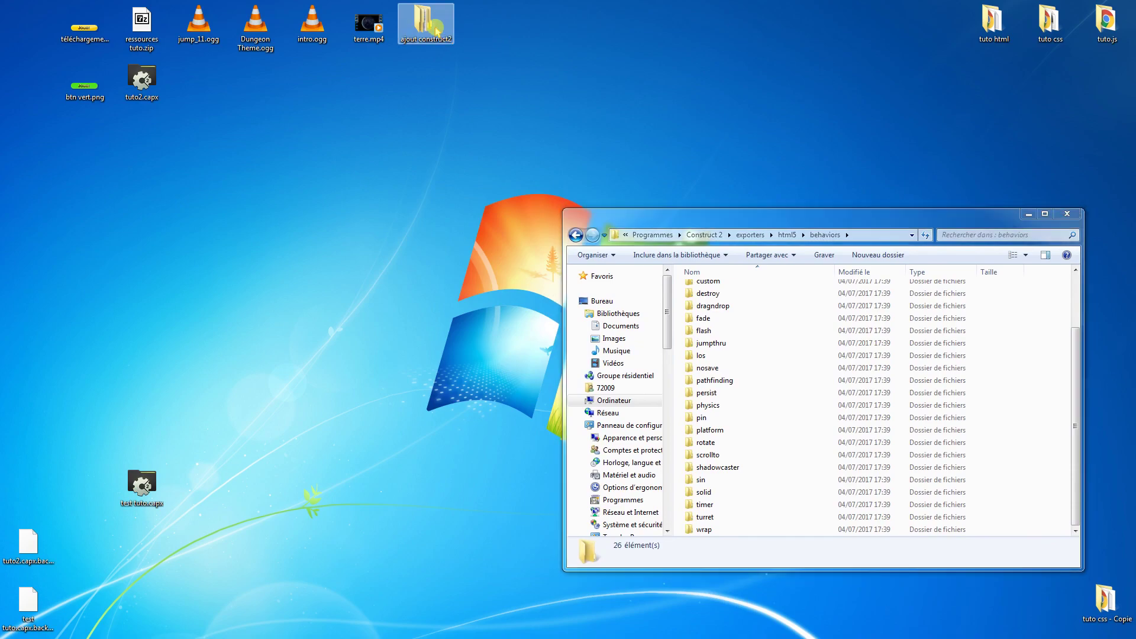
{"action": "left_click_drag", "start_coordinate": [724, 232], "coordinate": [201, 124]}
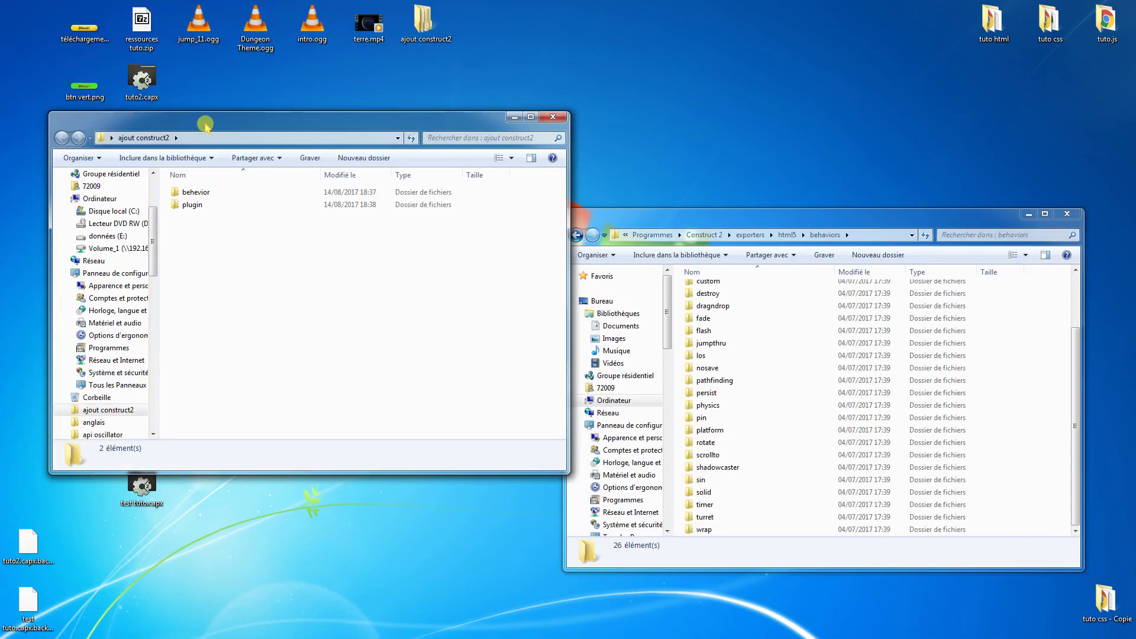
{"action": "key", "text": "super+Left"}
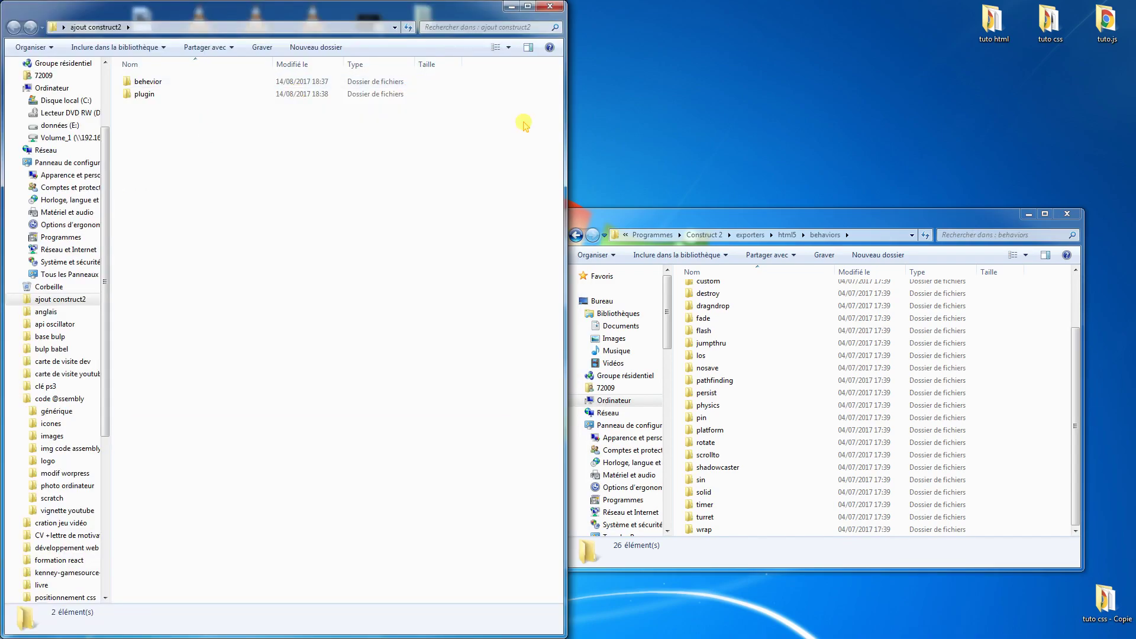
{"action": "left_click", "coordinate": [708, 219]}
{"action": "key", "text": "super+Right"}
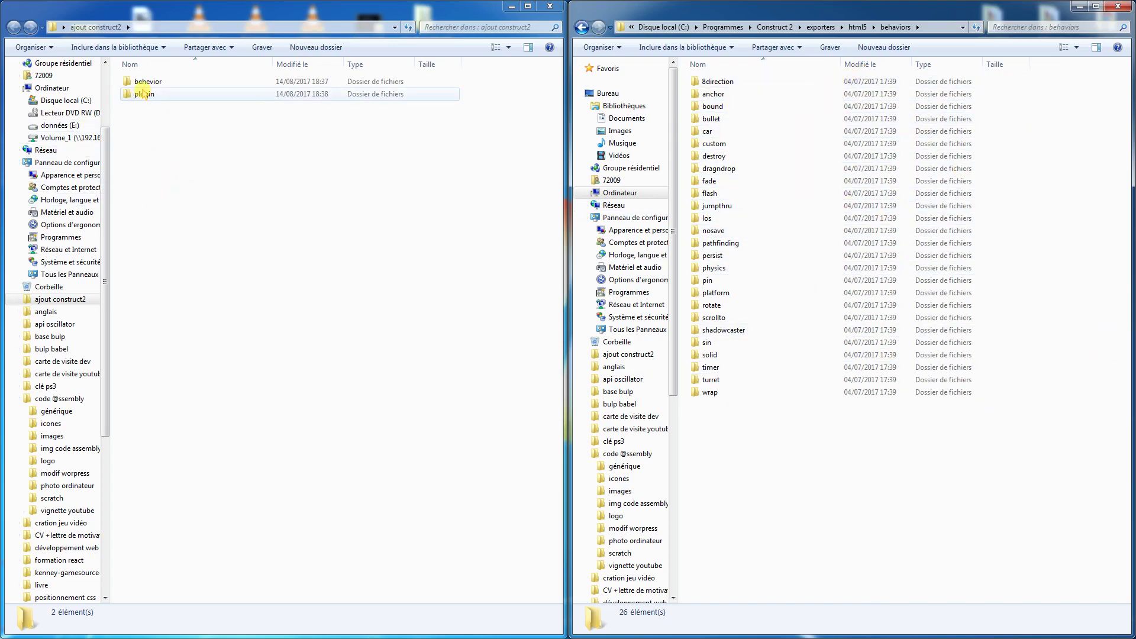
- Copy the litetween folder from behevior into Construct 2's behaviors folder, granting the administrator permission
{"action": "double_click", "coordinate": [158, 85]}
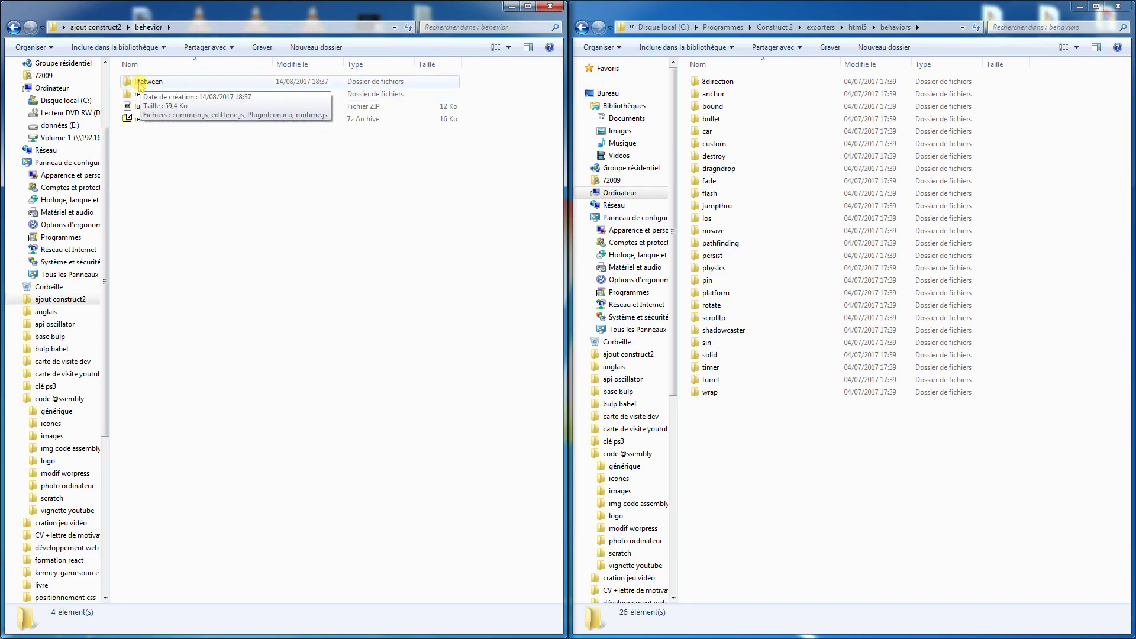
{"action": "left_click", "coordinate": [168, 83]}
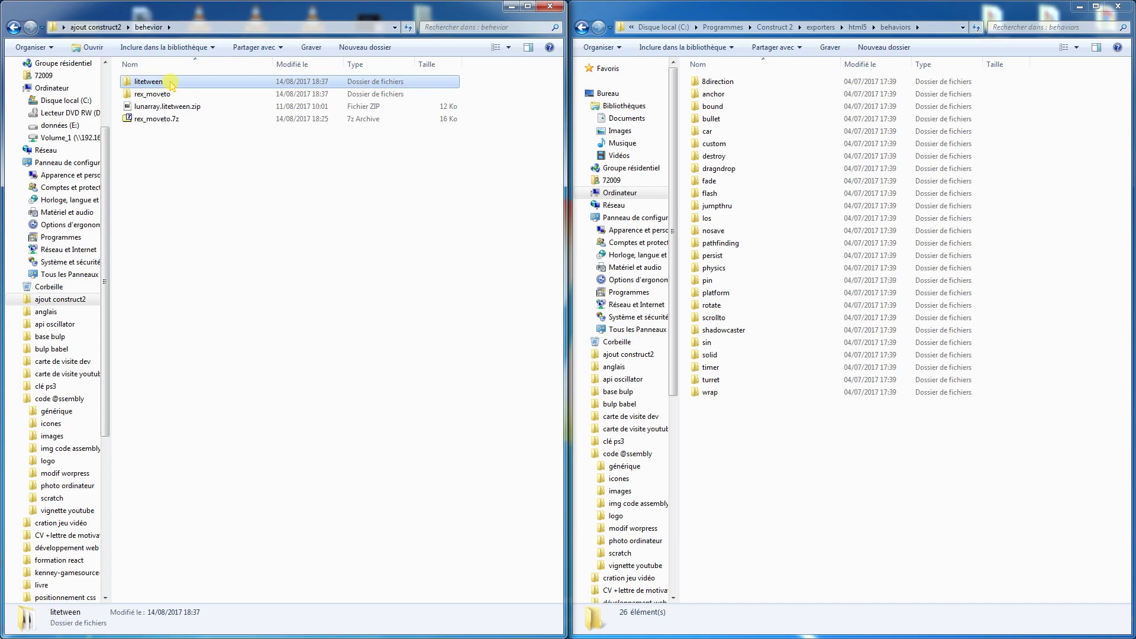
{"action": "left_click", "coordinate": [826, 468]}
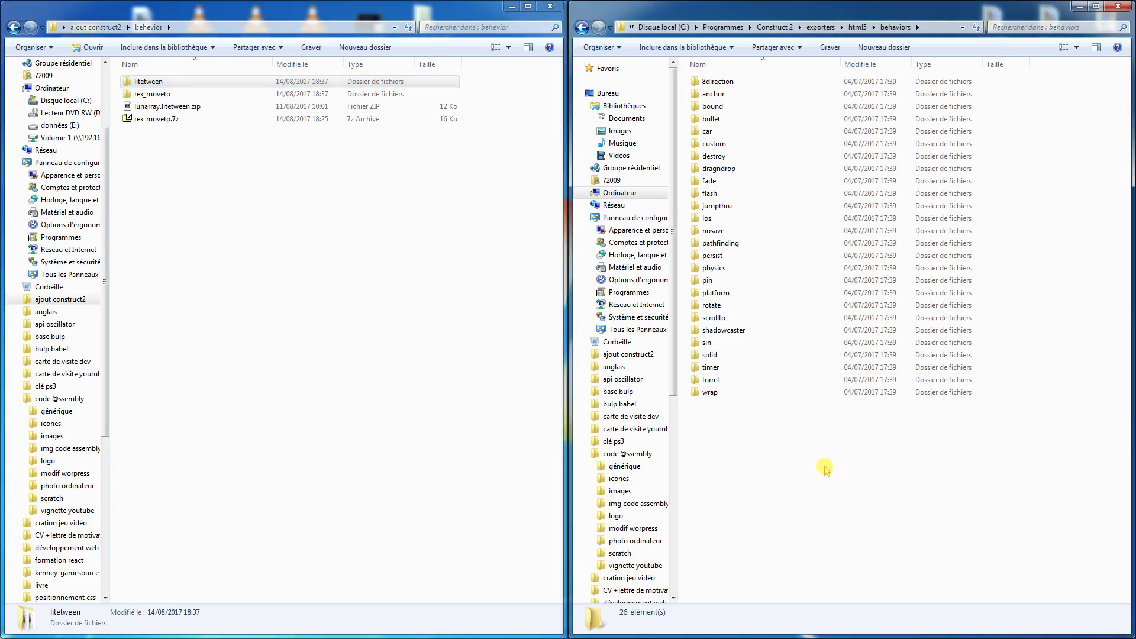
{"action": "key", "text": "ctrl+v"}
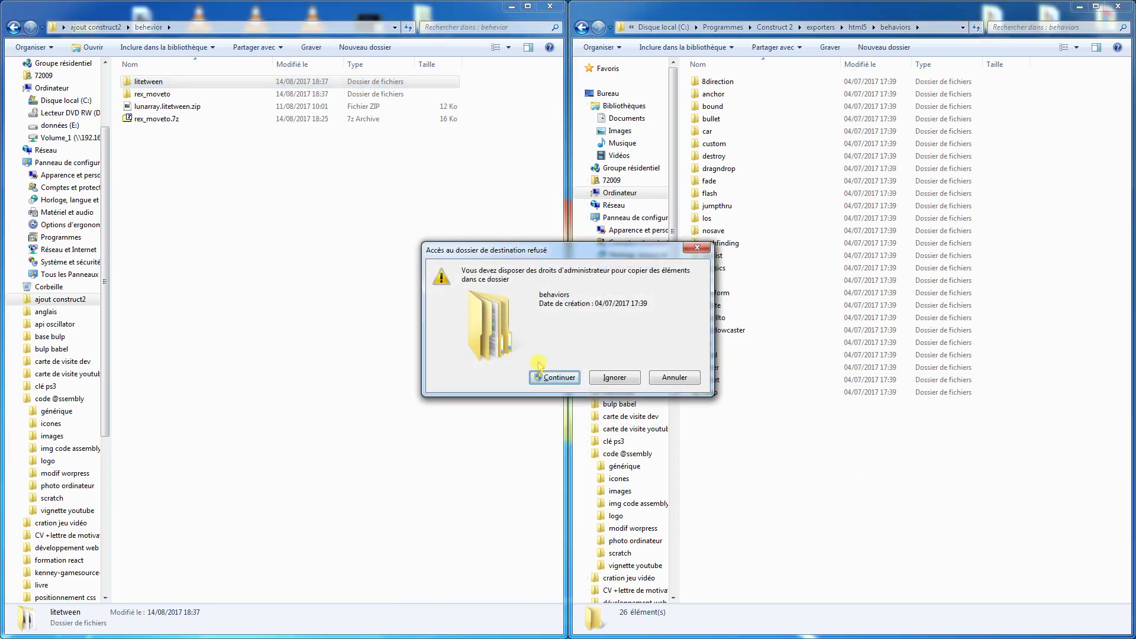
{"action": "left_click", "coordinate": [562, 378]}
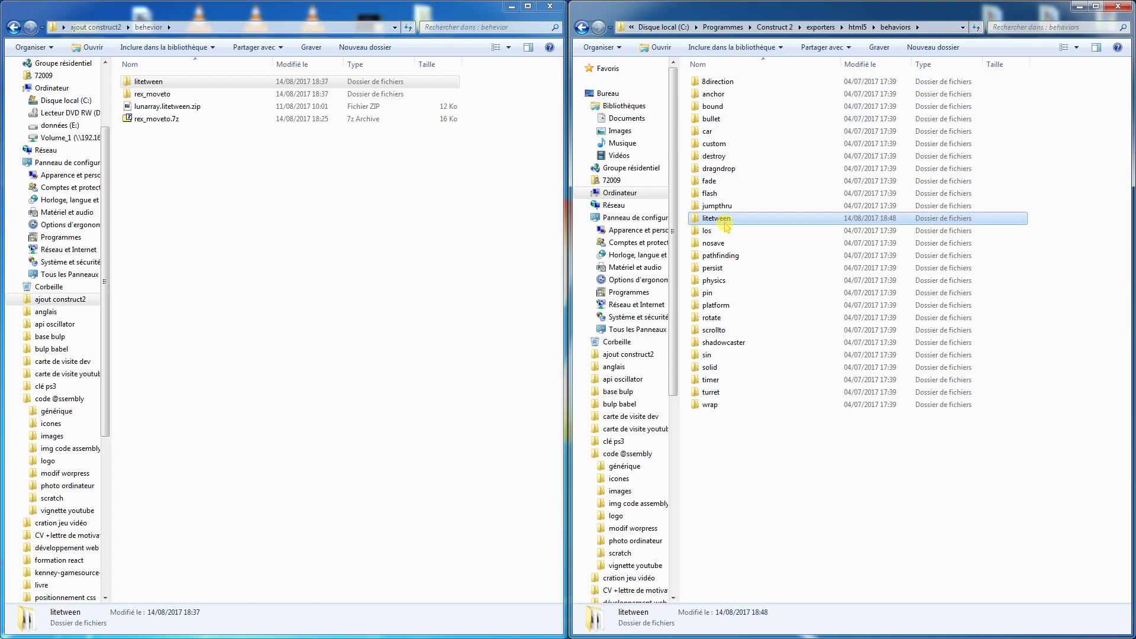
- Minimize both folder windows and open the test tuto.capx project from the desktop in Construct 2
{"action": "mouse_move", "coordinate": [722, 231]}
{"action": "mouse_move", "coordinate": [716, 300]}
{"action": "left_click", "coordinate": [510, 6]}
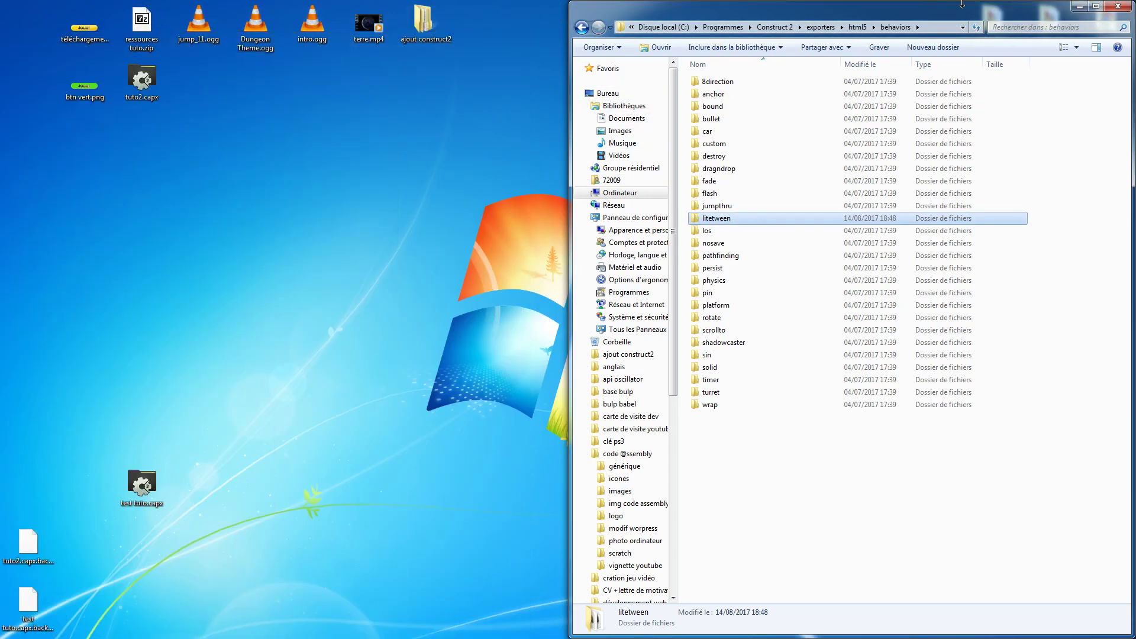
{"action": "left_click", "coordinate": [1078, 6]}
{"action": "left_click", "coordinate": [157, 485]}
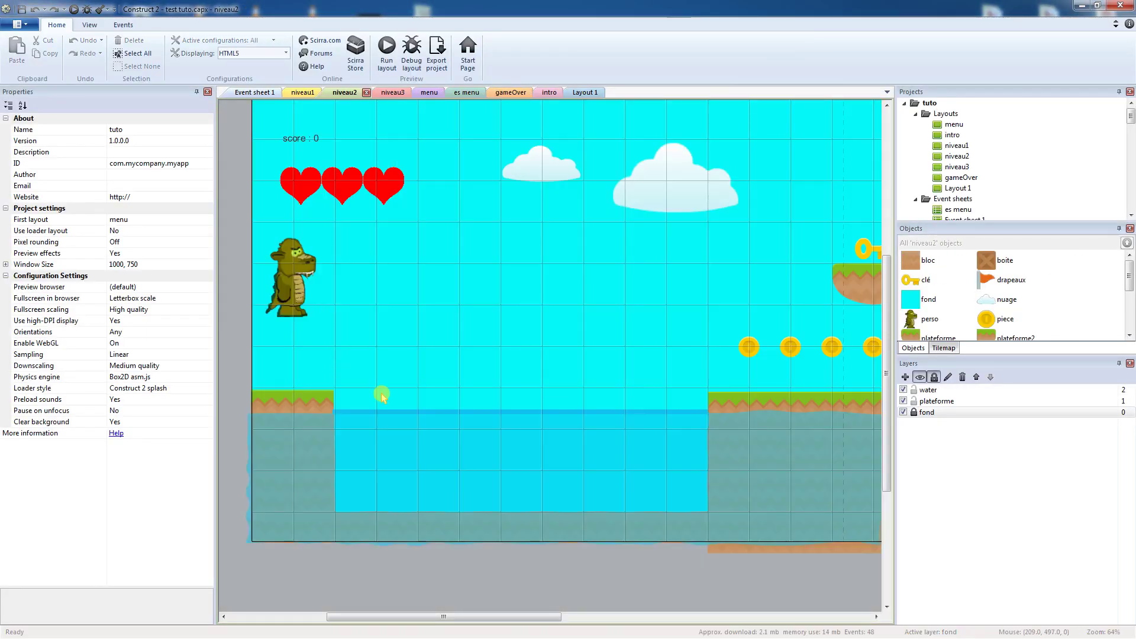
- Move the perso sprite down onto the grass ground at 72, 416 and check its addable behaviors for LiteTween, without adding any
{"action": "left_click", "coordinate": [294, 290]}
{"action": "left_click_drag", "start_coordinate": [295, 291], "coordinate": [300, 355]}
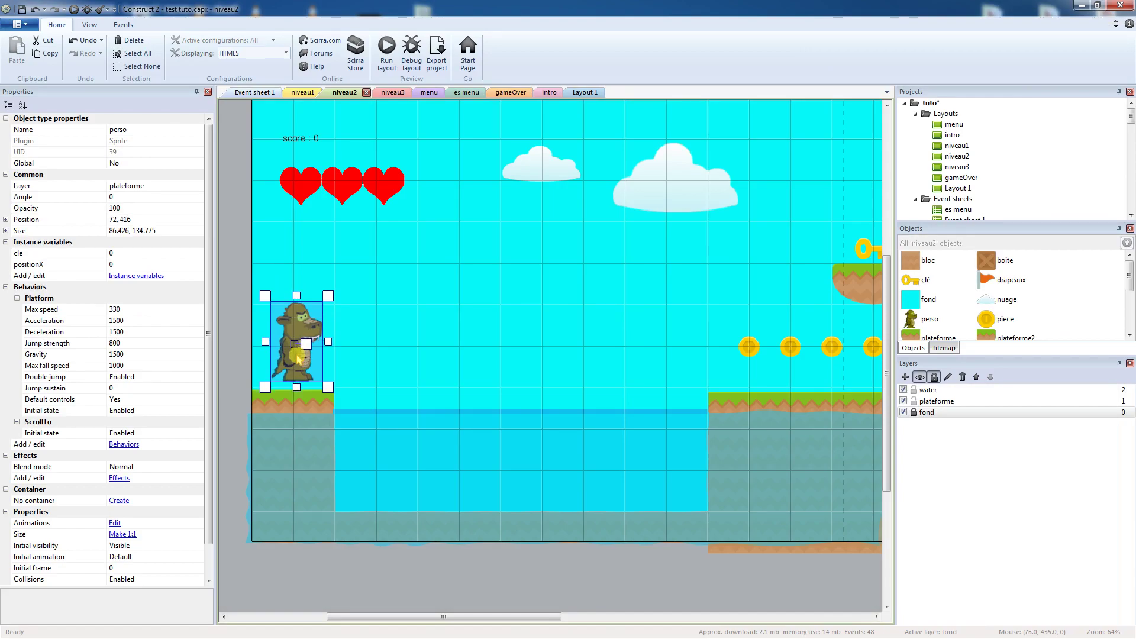
{"action": "left_click", "coordinate": [124, 444]}
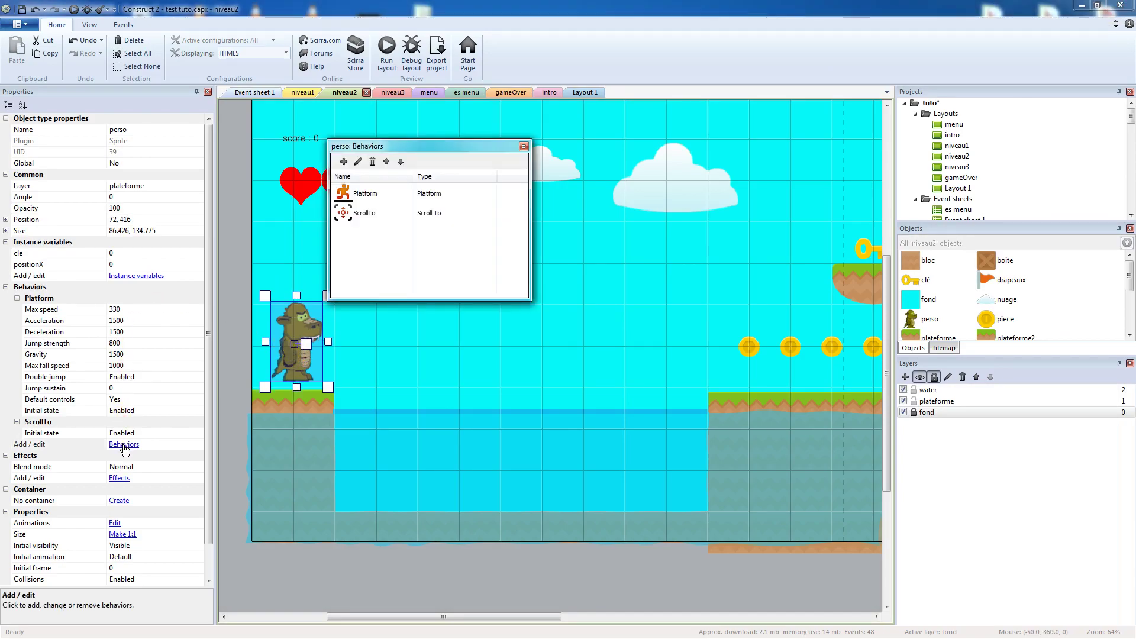
{"action": "left_click", "coordinate": [343, 161]}
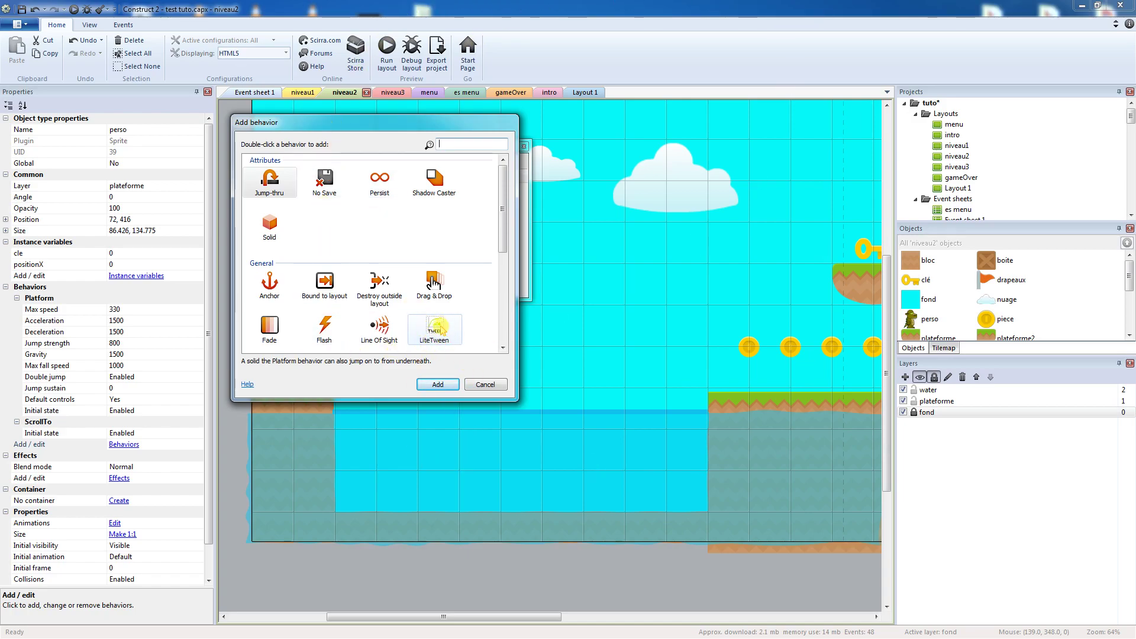
{"action": "left_click", "coordinate": [495, 386]}
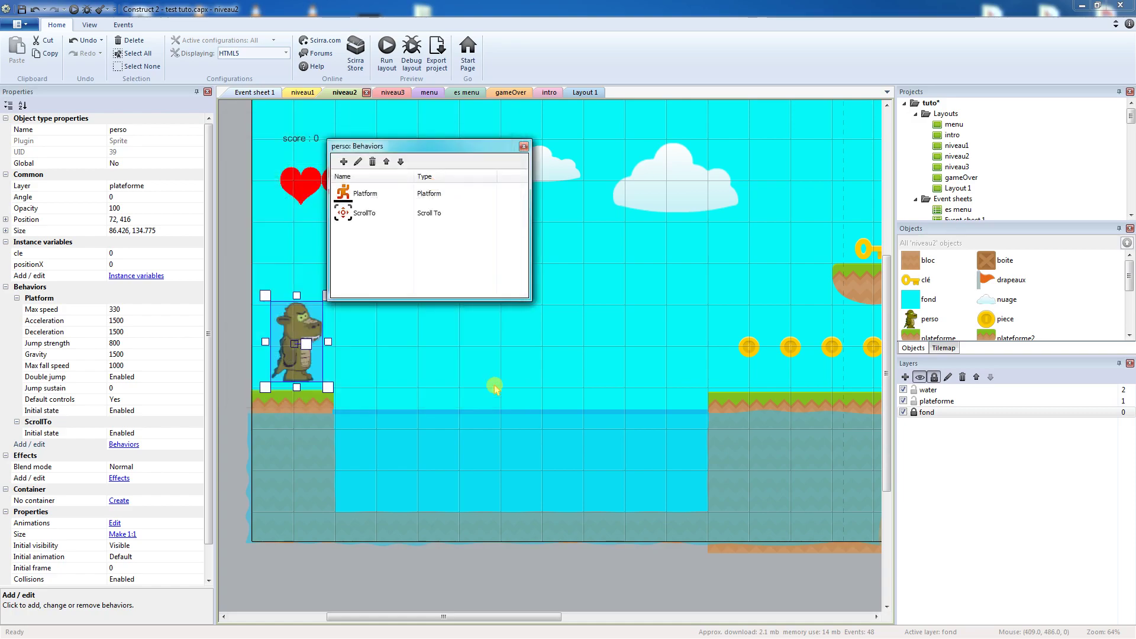
{"action": "left_click", "coordinate": [523, 146]}
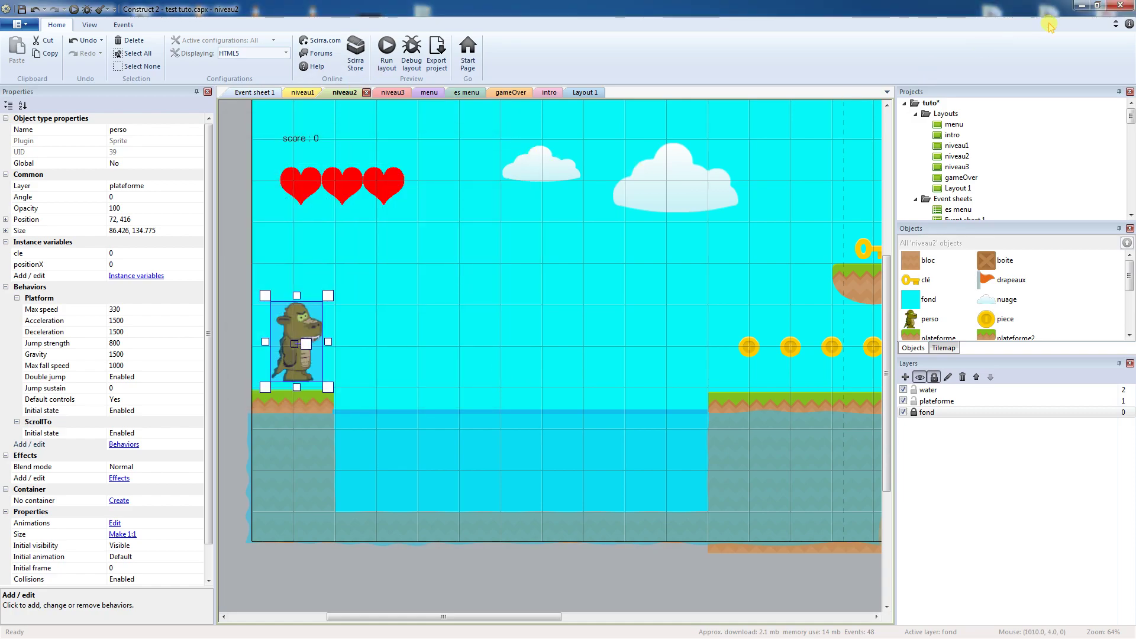
- Close Construct 2 with the project changes saved, and bring back the behevior and behaviors folder windows
{"action": "left_click", "coordinate": [1119, 6]}
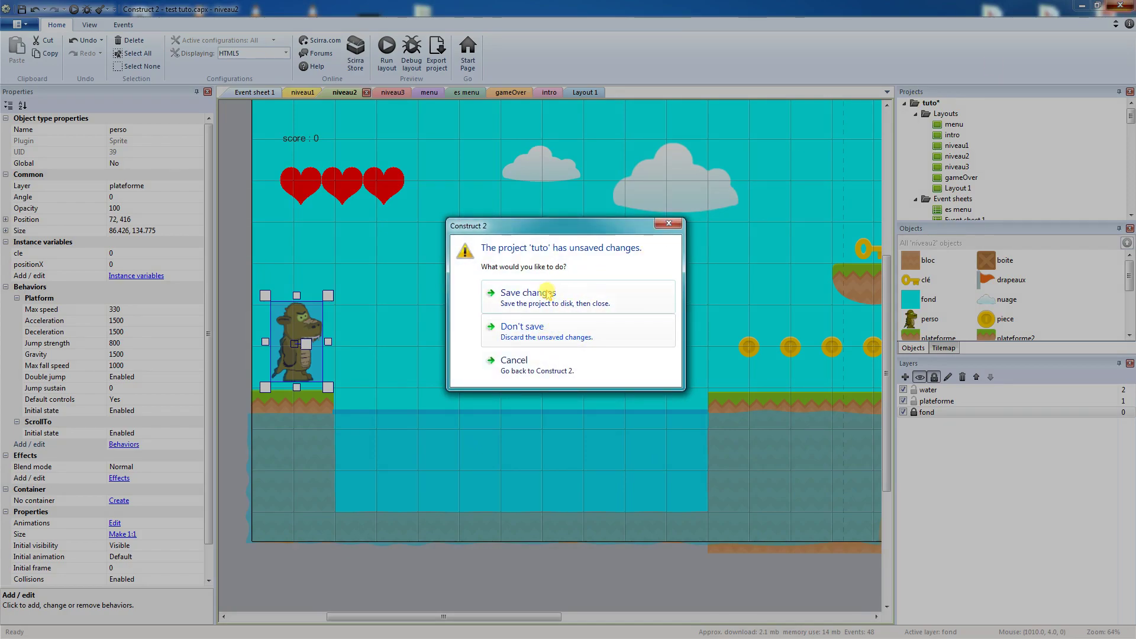
{"action": "left_click", "coordinate": [545, 294]}
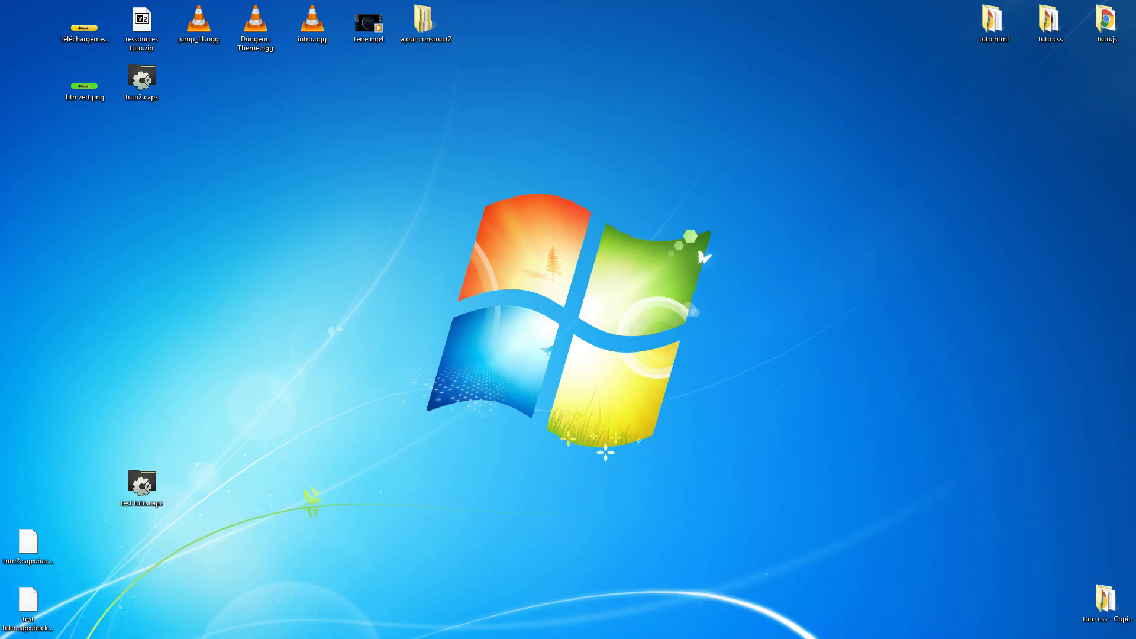
{"action": "key", "text": "alt+Tab"}
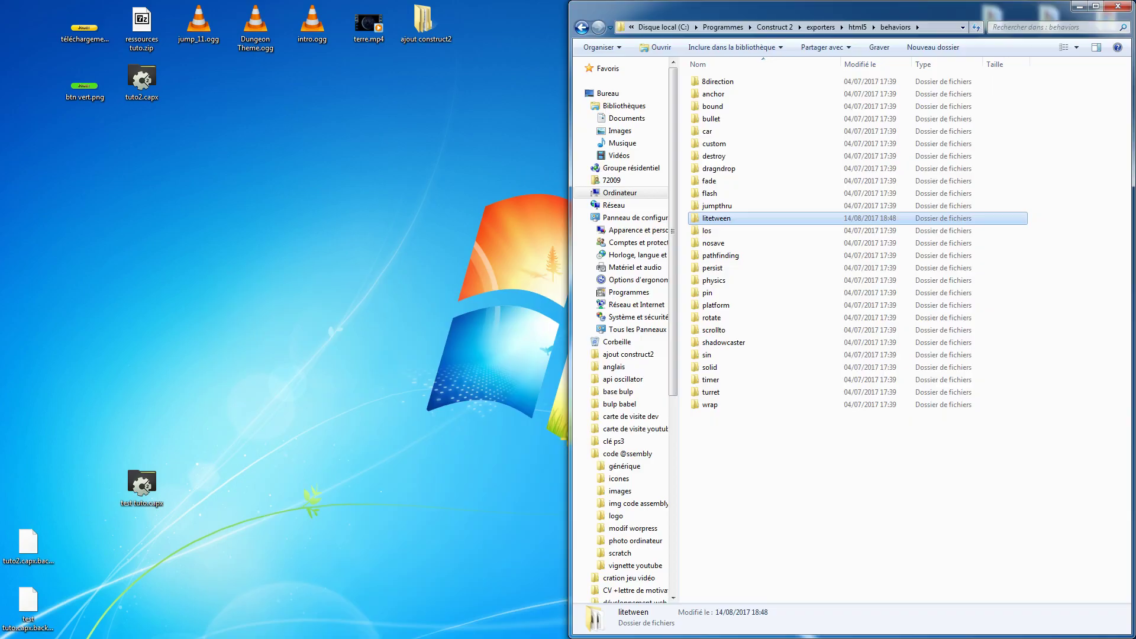
{"action": "key", "text": "alt+Tab"}
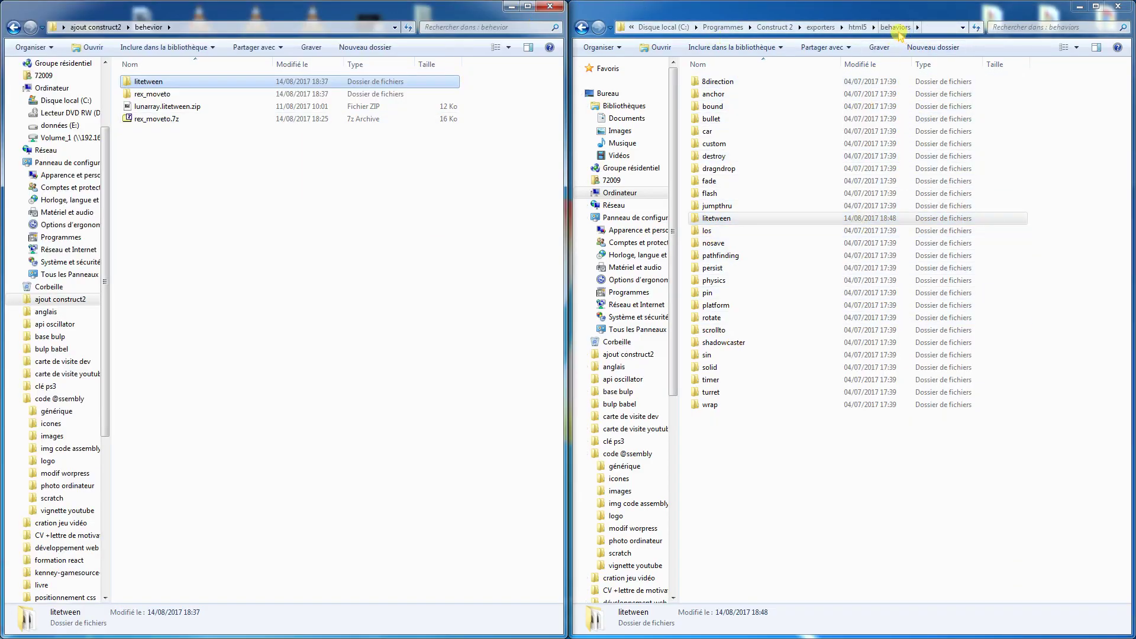
- Show Construct 2's html5 plugins folder in one window and the plugin folder of ajout construct2 in the other
{"action": "left_click", "coordinate": [857, 28]}
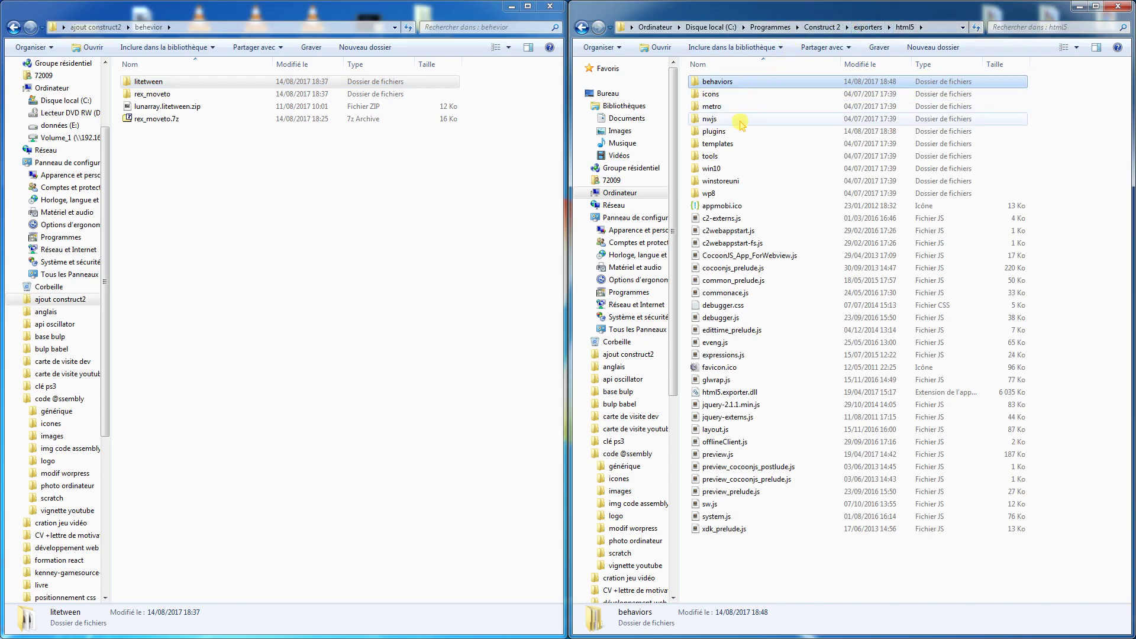
{"action": "double_click", "coordinate": [716, 131]}
{"action": "left_click", "coordinate": [153, 85]}
{"action": "left_click", "coordinate": [95, 27]}
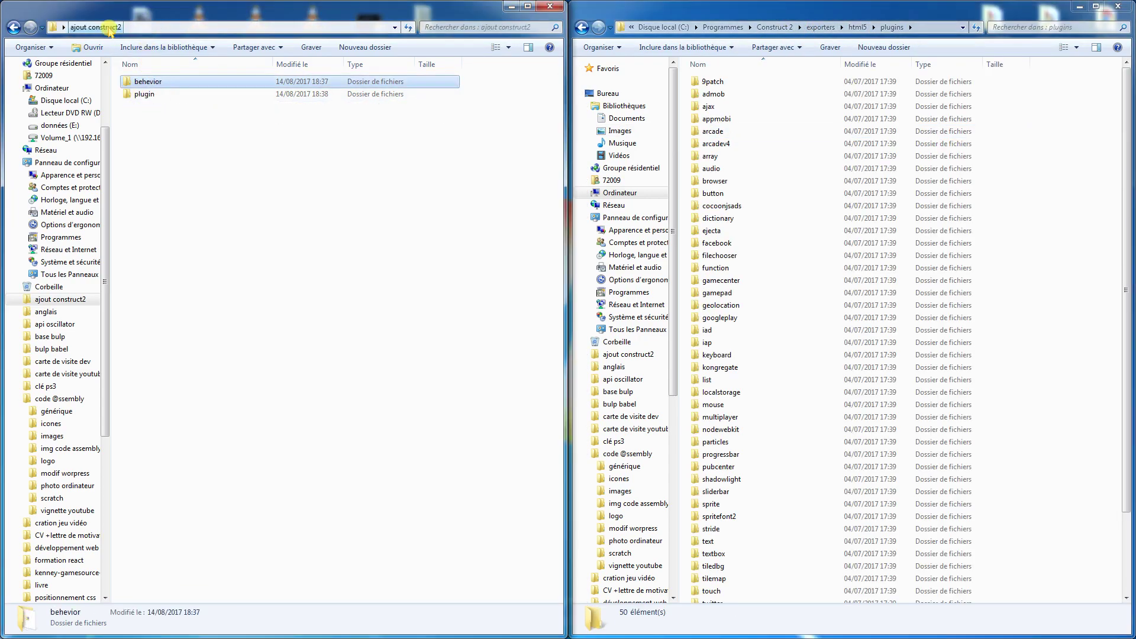
{"action": "left_click", "coordinate": [148, 95]}
{"action": "double_click", "coordinate": [148, 94]}
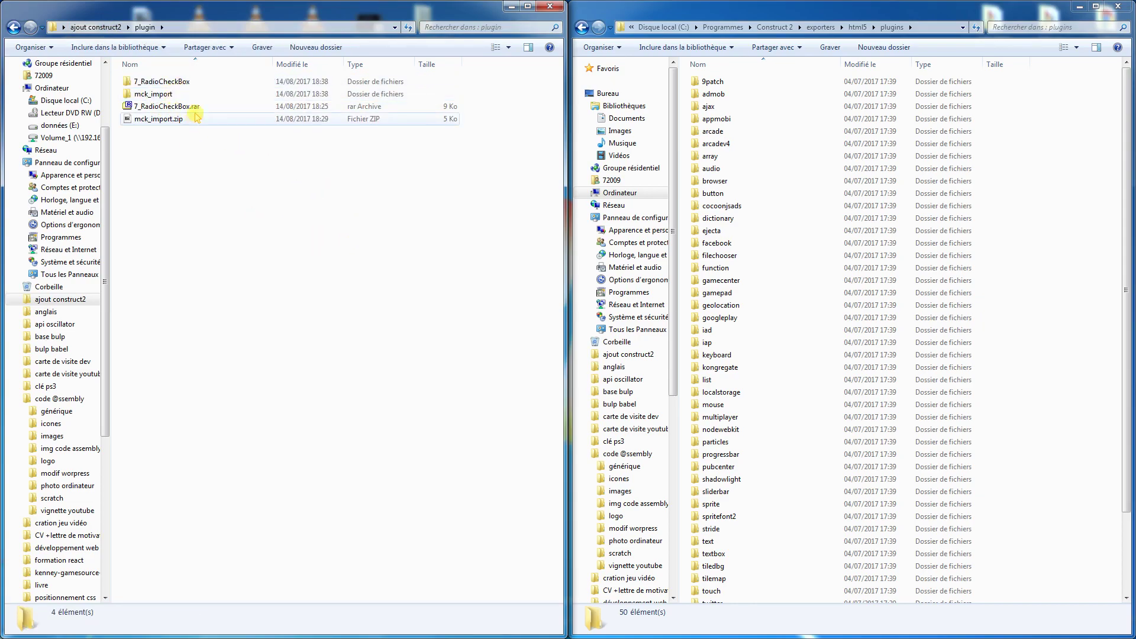
- Copy the 7_RadioCheckBox folder from plugin into Construct 2's plugins folder, granting the administrator permission
{"action": "left_click", "coordinate": [184, 83]}
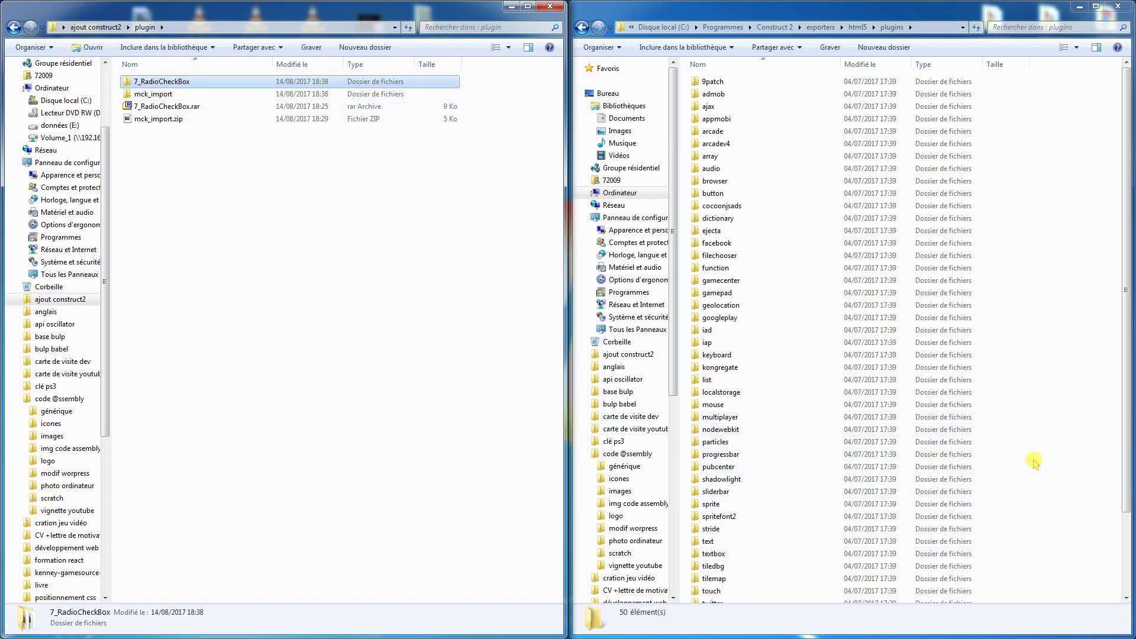
{"action": "left_click", "coordinate": [1074, 470]}
{"action": "key", "text": "ctrl+v"}
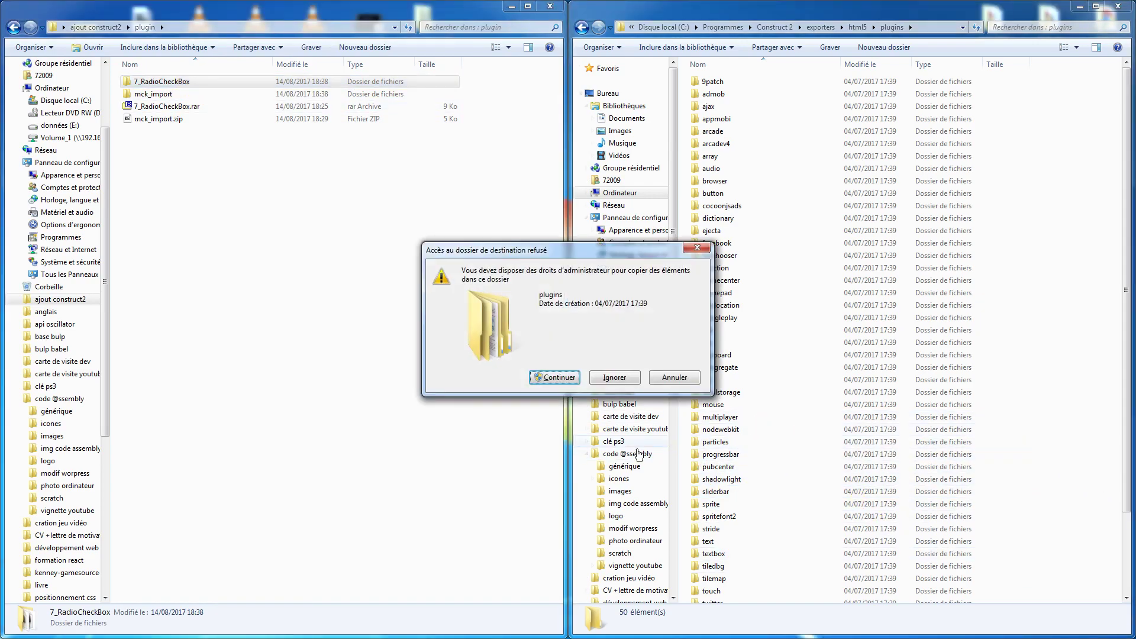
{"action": "left_click", "coordinate": [559, 377]}
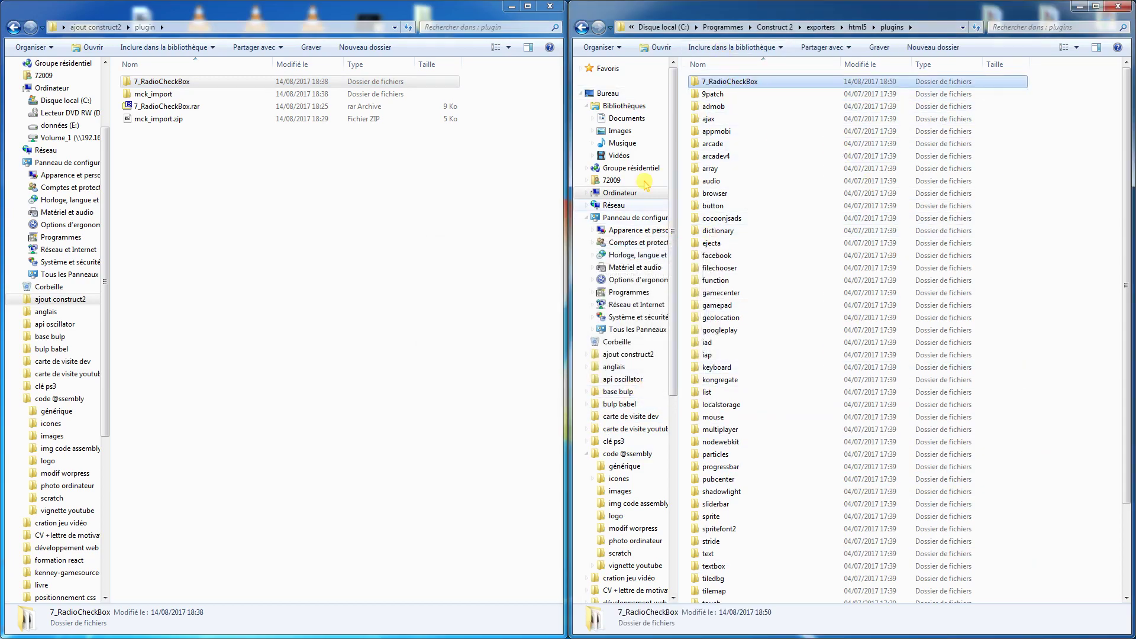
- Close both folder windows and reopen the test tuto.capx project from the desktop in Construct 2
{"action": "left_click", "coordinate": [1123, 6]}
{"action": "left_click", "coordinate": [549, 6]}
{"action": "left_click", "coordinate": [151, 499]}
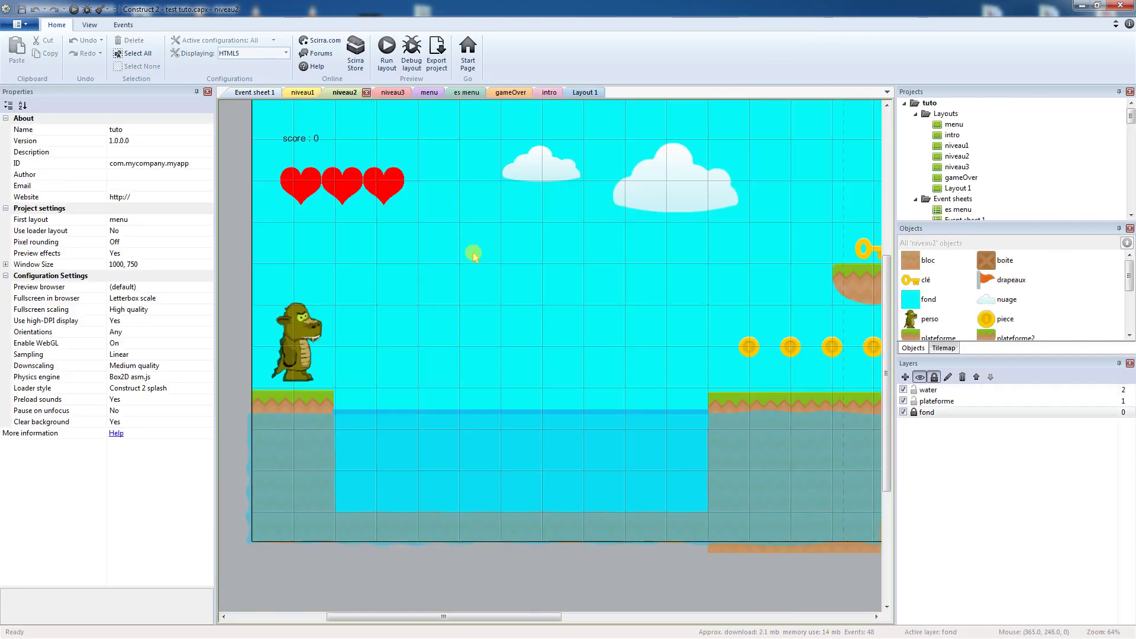
- Insert a Radio & Checkbox object into the niveau2 layout, in the open sky below the small cloud
{"action": "right_click", "coordinate": [417, 357]}
{"action": "left_click", "coordinate": [472, 364]}
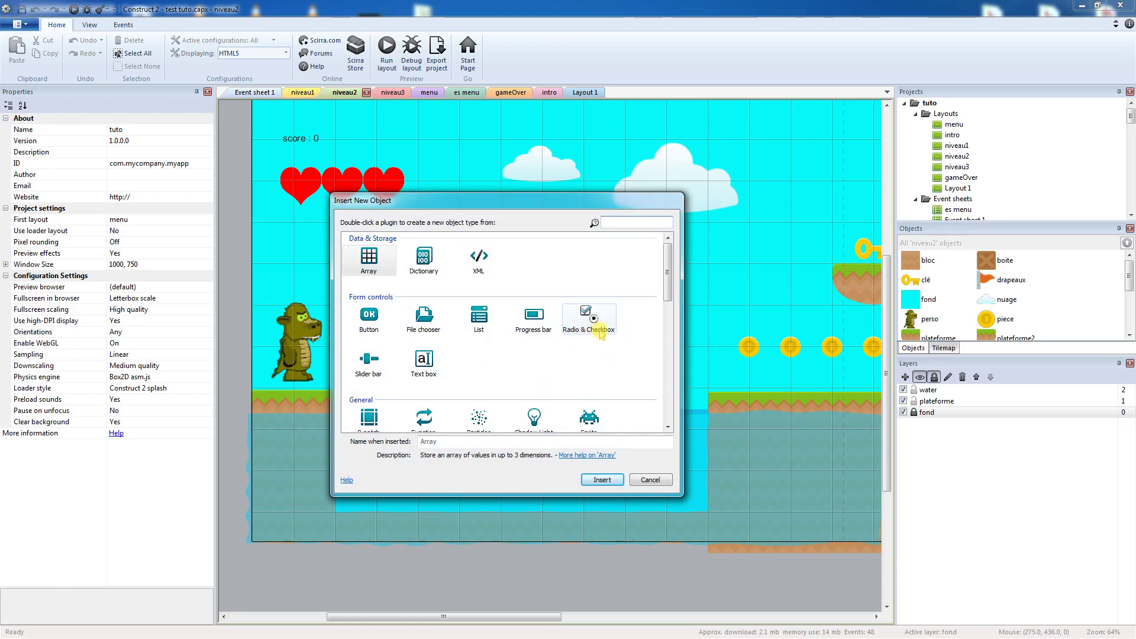
{"action": "left_click", "coordinate": [592, 323]}
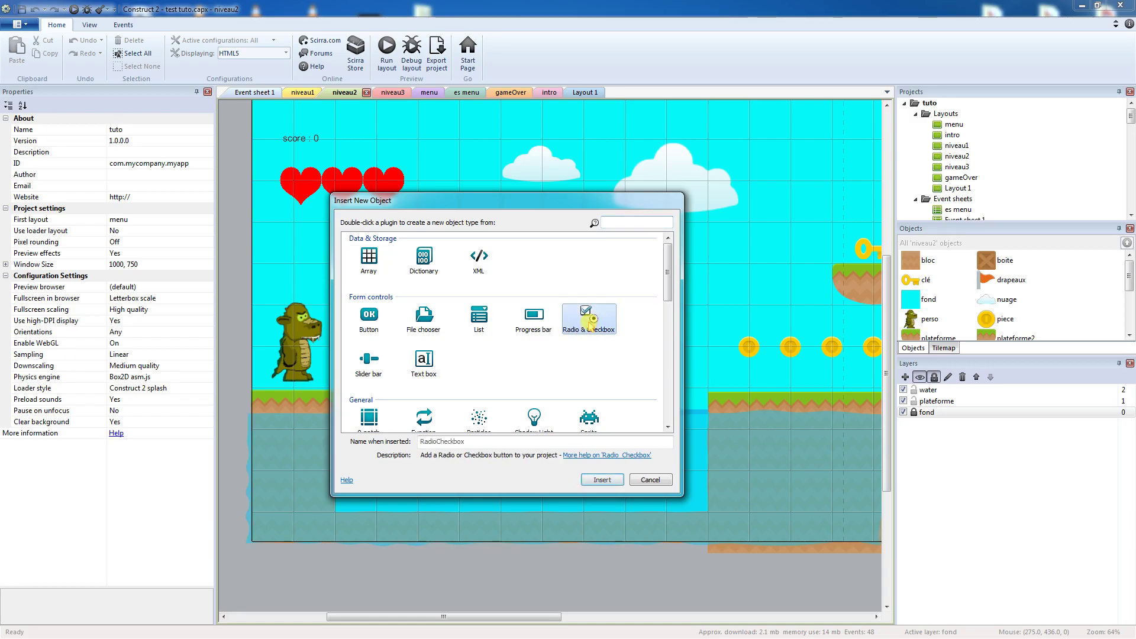
{"action": "left_click", "coordinate": [603, 479]}
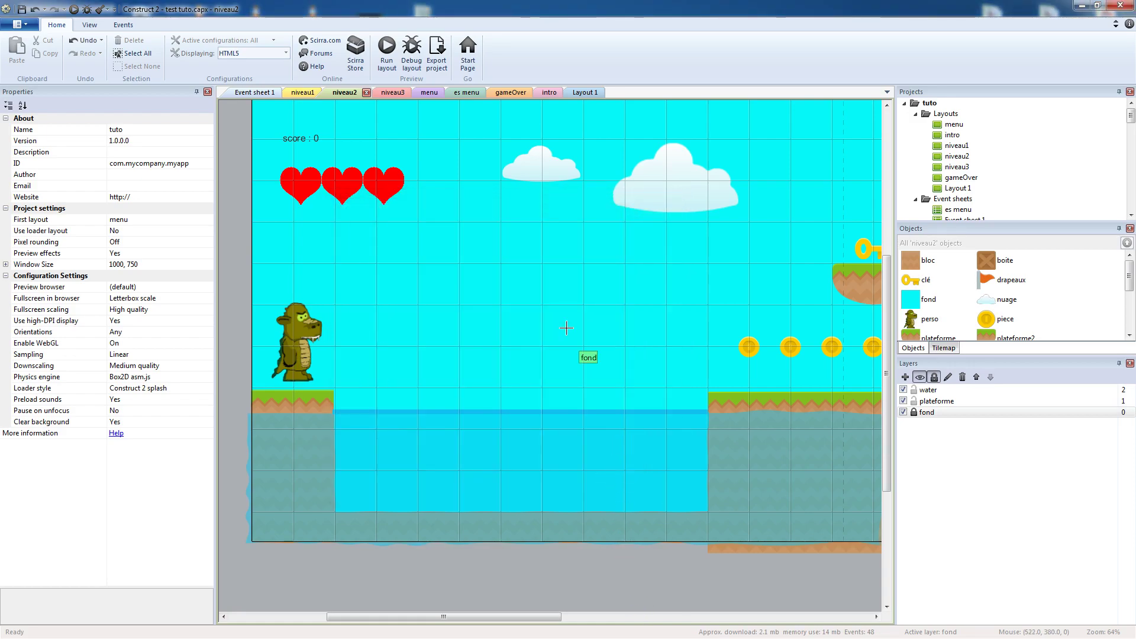
{"action": "left_click", "coordinate": [566, 360]}
{"action": "left_click", "coordinate": [565, 259]}
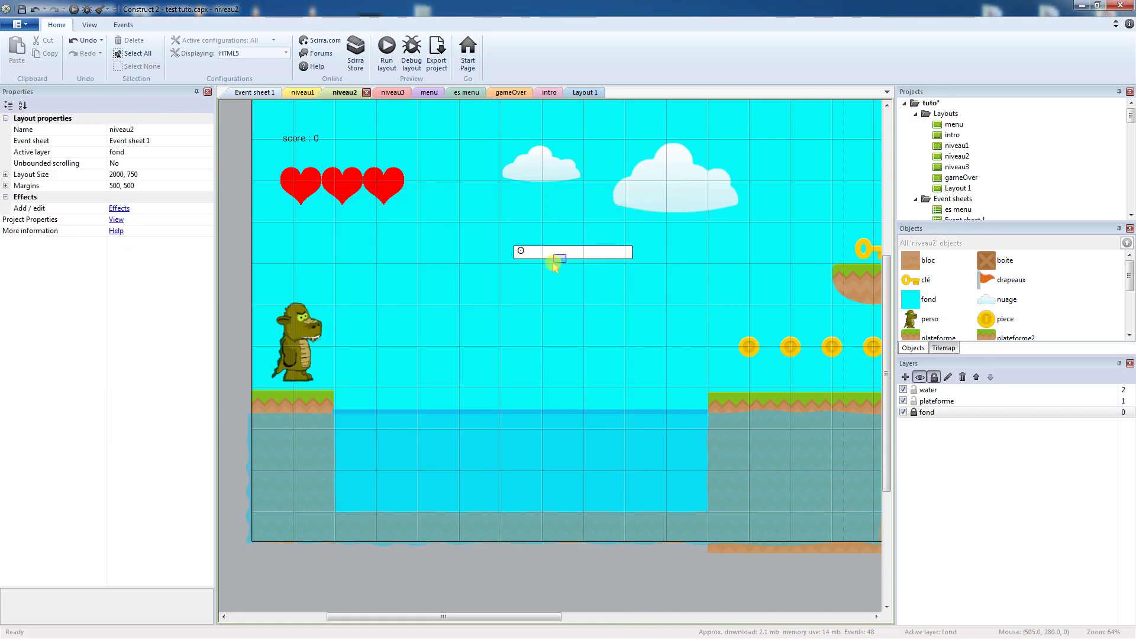
- Unlock the fond layer and move the RadioCheckbox object to 295, 317
{"action": "left_click", "coordinate": [914, 412]}
{"action": "left_click", "coordinate": [546, 264]}
{"action": "left_click_drag", "start_coordinate": [545, 264], "coordinate": [465, 299]}
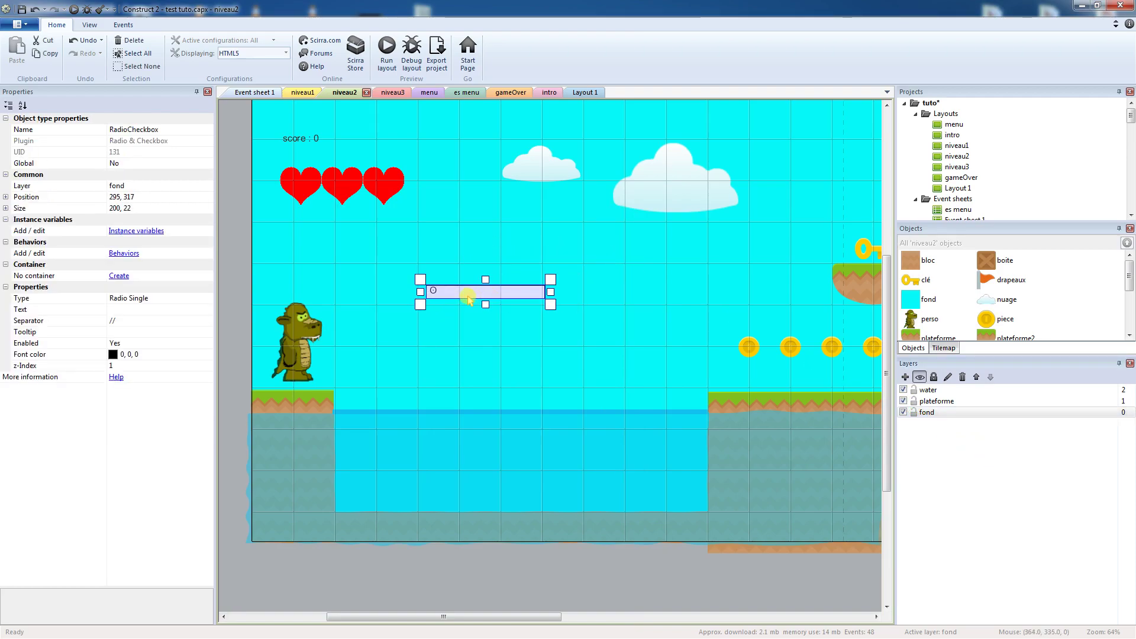
- Set the RadioCheckbox object's type to Radio List and its text to "fille// garçon"
{"action": "left_click", "coordinate": [194, 298]}
{"action": "left_click", "coordinate": [207, 298]}
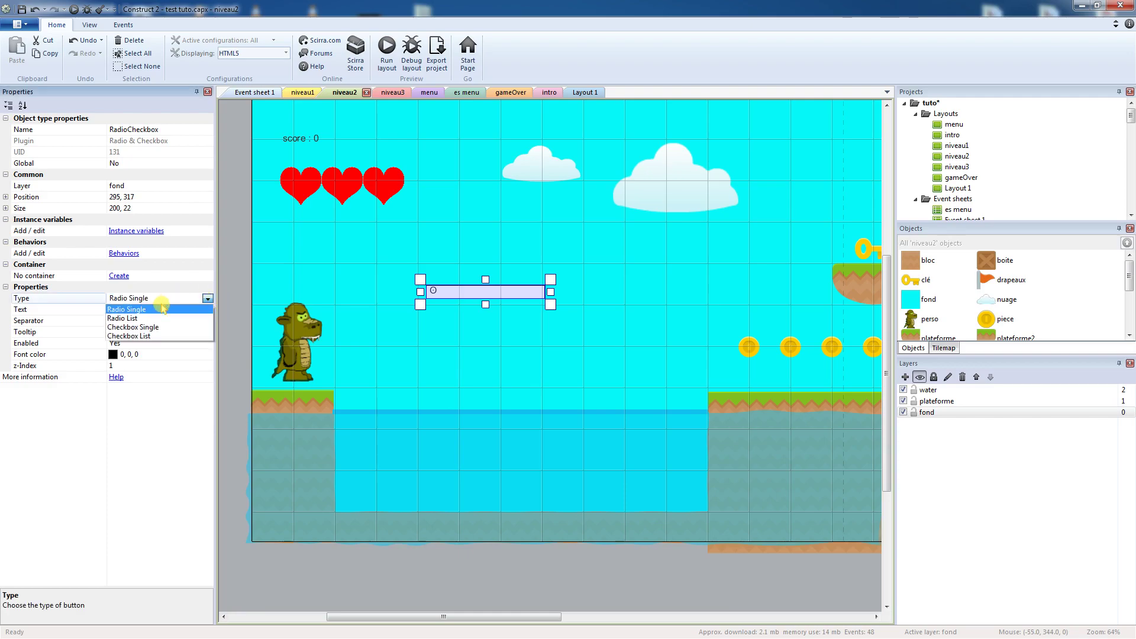
{"action": "left_click", "coordinate": [142, 315]}
{"action": "left_click", "coordinate": [124, 310]}
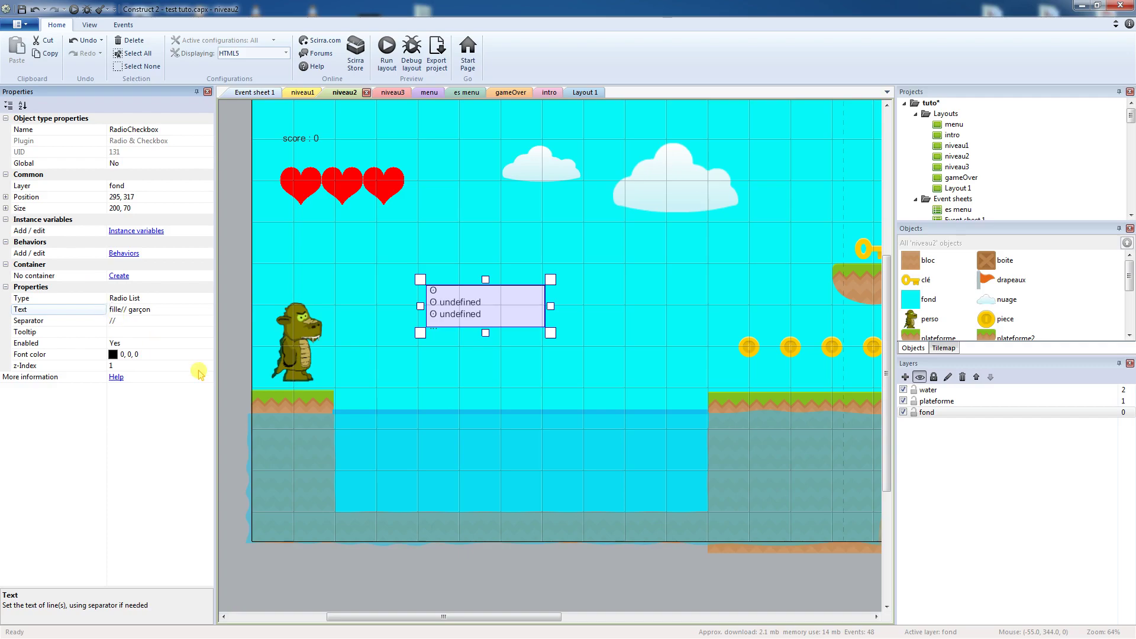
- Run the layout preview, try the fille and garçon radio buttons, and close the browser preview
{"action": "left_click", "coordinate": [388, 59]}
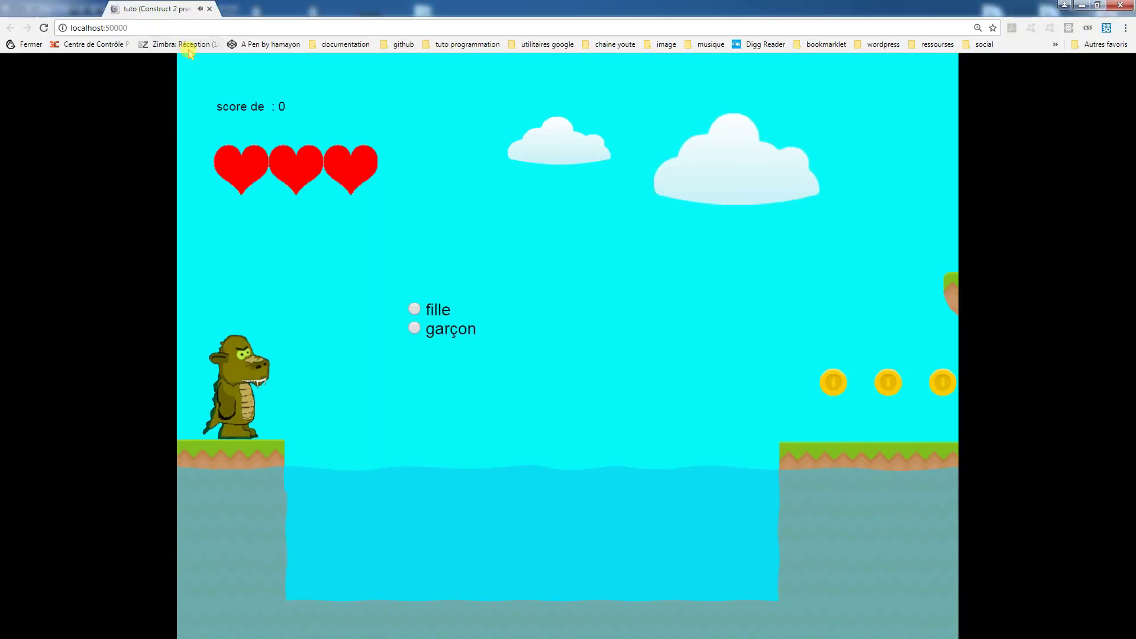
{"action": "left_click", "coordinate": [413, 309]}
{"action": "left_click", "coordinate": [413, 327]}
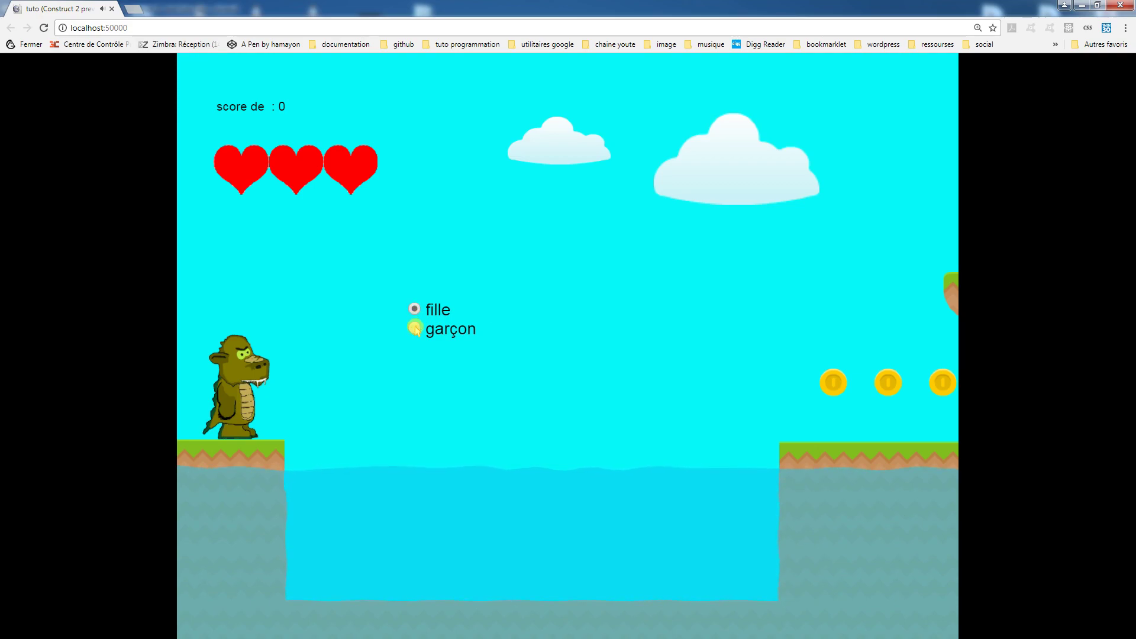
{"action": "left_click", "coordinate": [414, 308]}
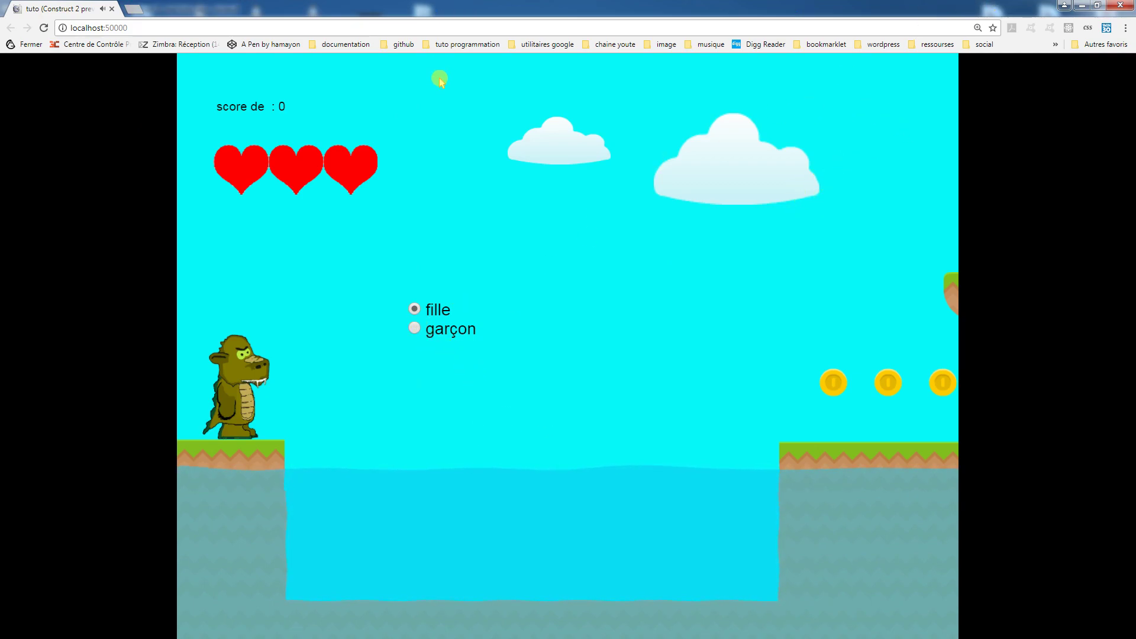
{"action": "left_click", "coordinate": [1120, 6]}
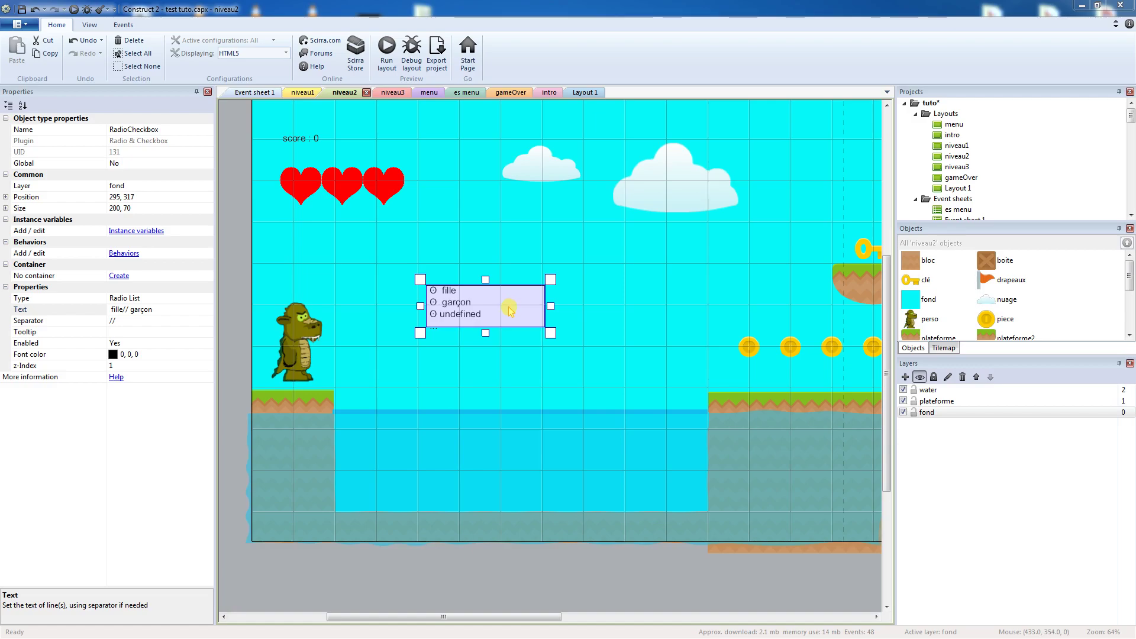
- Delete the RadioCheckbox instance from the niveau2 layout
{"action": "left_click_drag", "start_coordinate": [511, 309], "coordinate": [509, 305]}
{"action": "key", "text": "Delete"}
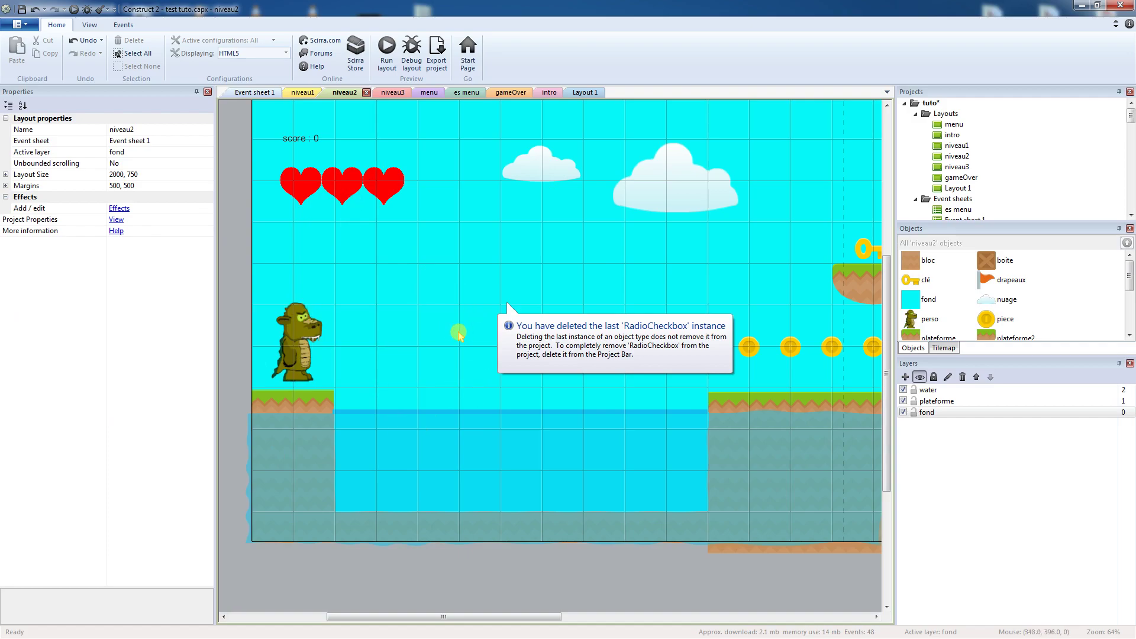
{"action": "left_click", "coordinate": [572, 266]}
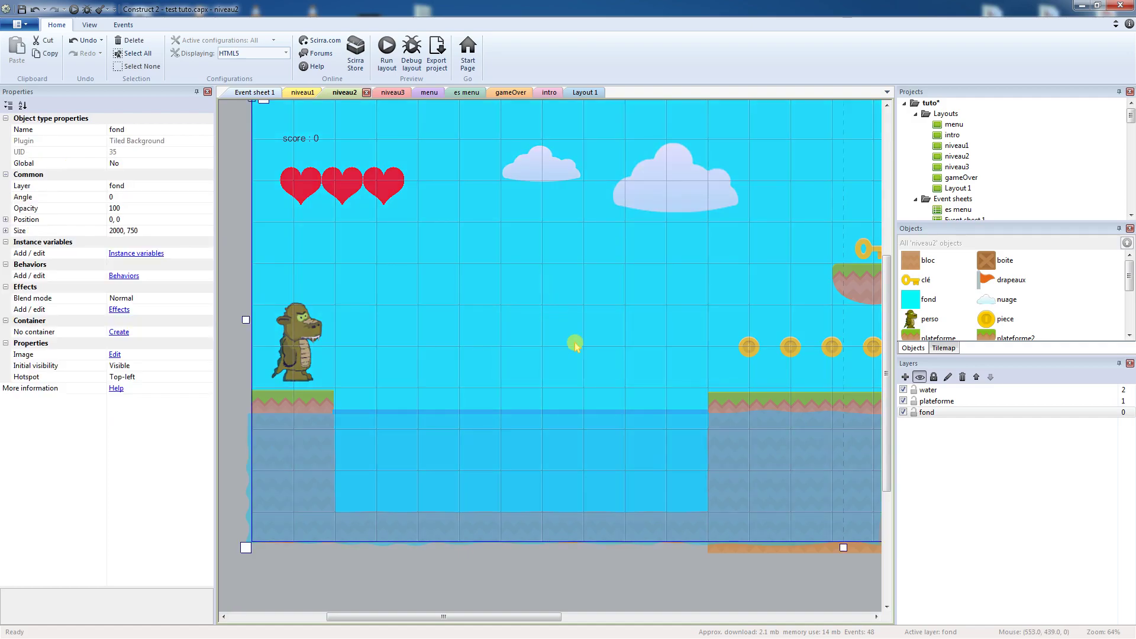
{"action": "left_click", "coordinate": [574, 444]}
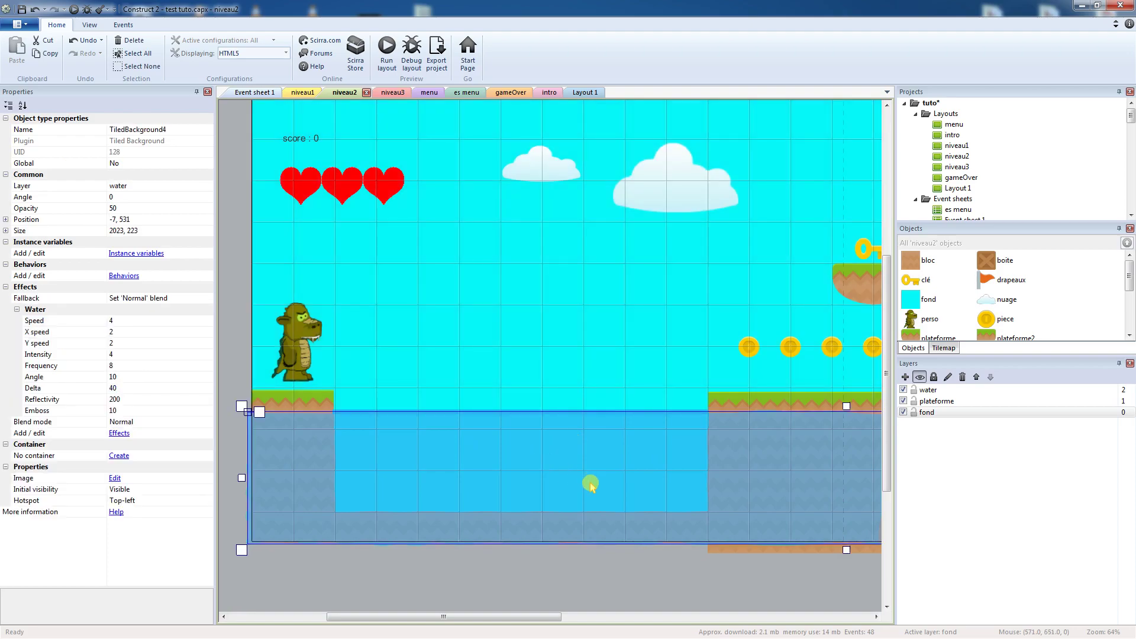